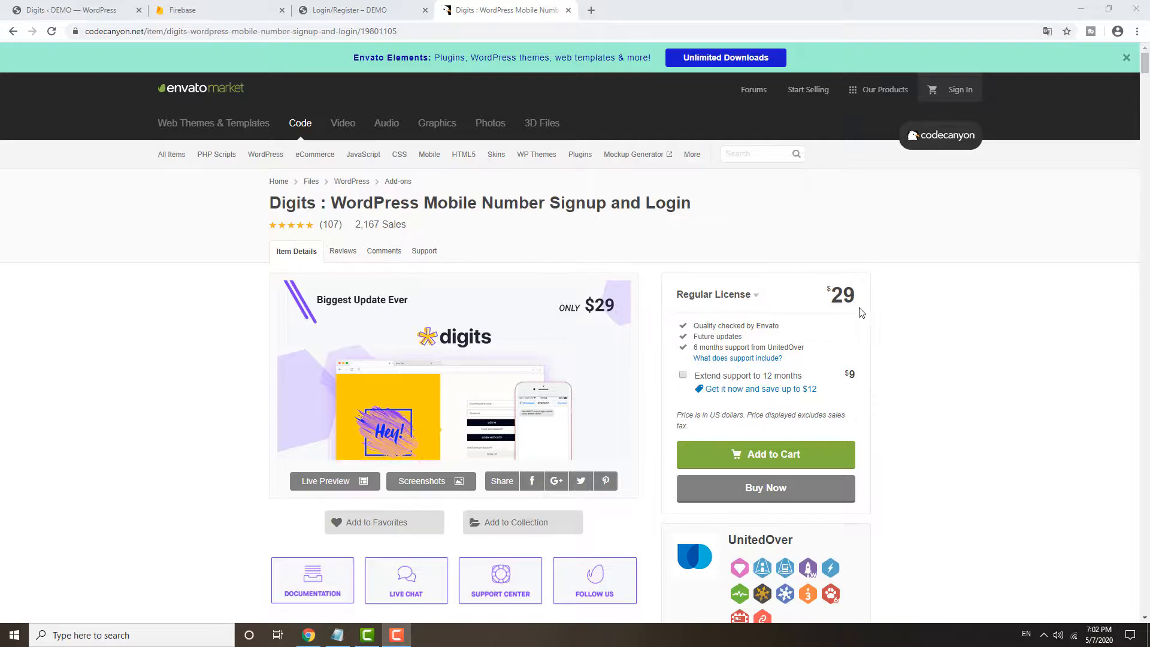
# Check the regular license price on the Digits CodeCanyon page and return to the Digits plugin settings in WordPress.
pyautogui.doubleClick(835, 294)
pyautogui.click(906, 298)
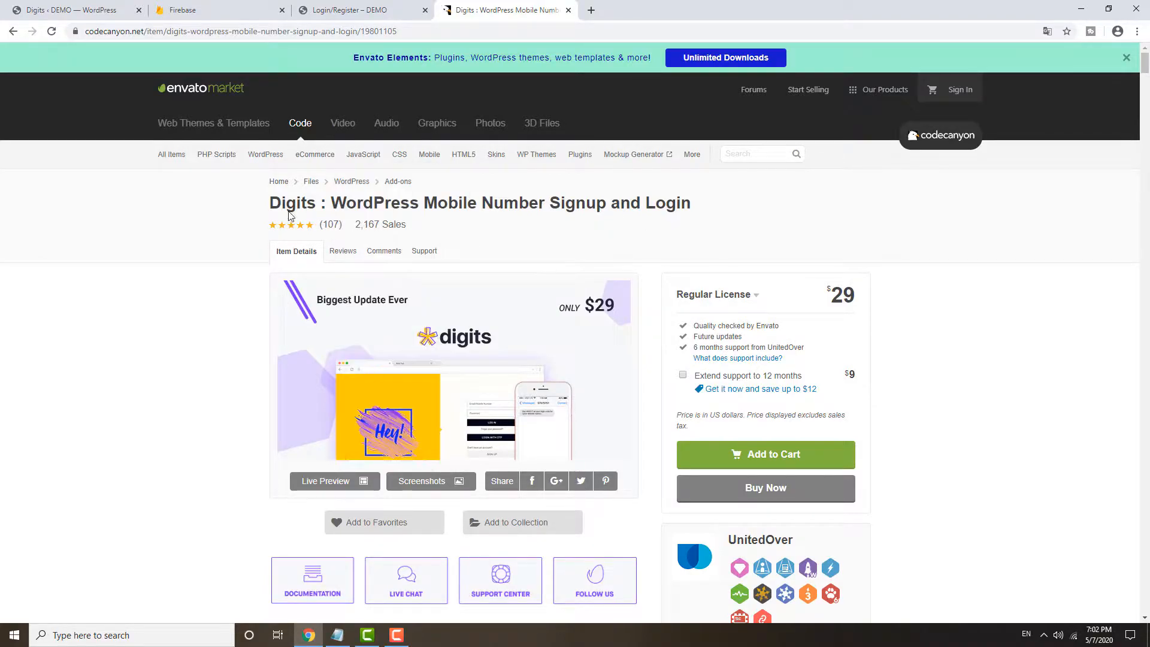
pyautogui.click(58, 14)
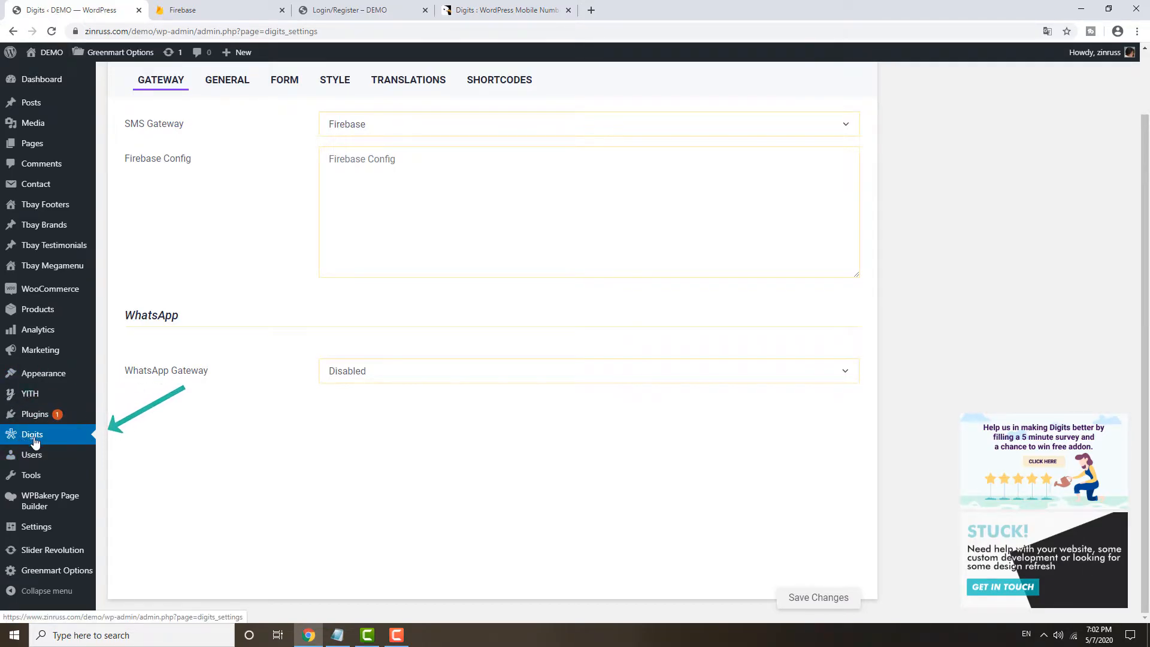
pyautogui.scroll(2, 327, 392)
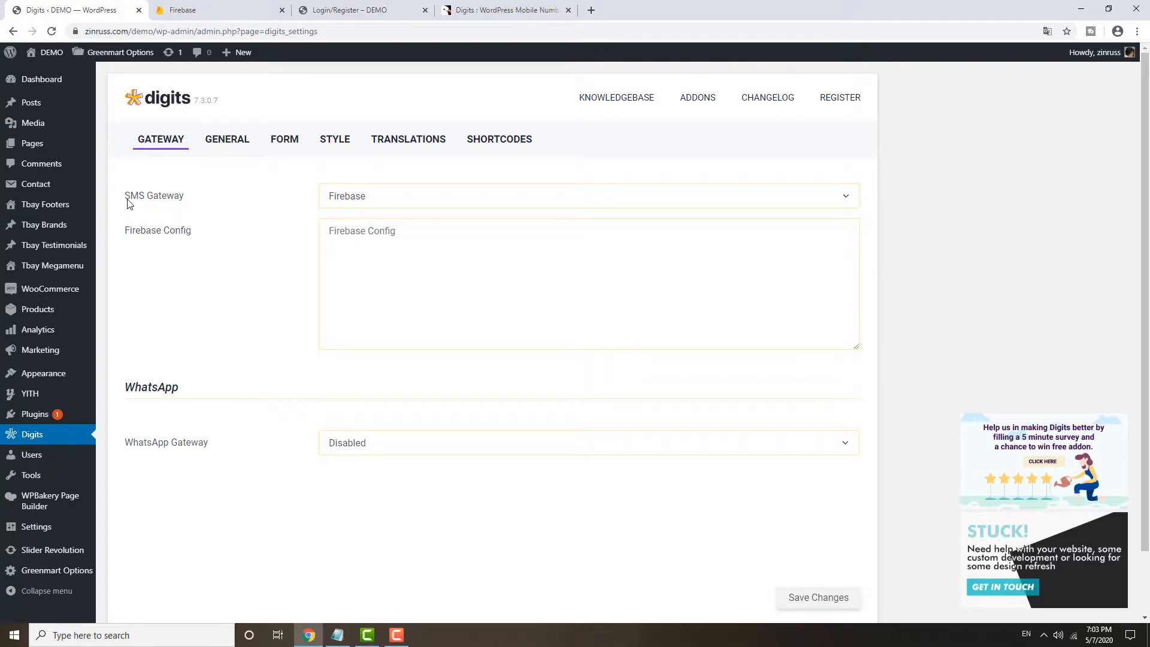
# Look through the available SMS Gateway providers in the Digits gateway settings, keeping the current selection.
pyautogui.click(380, 199)
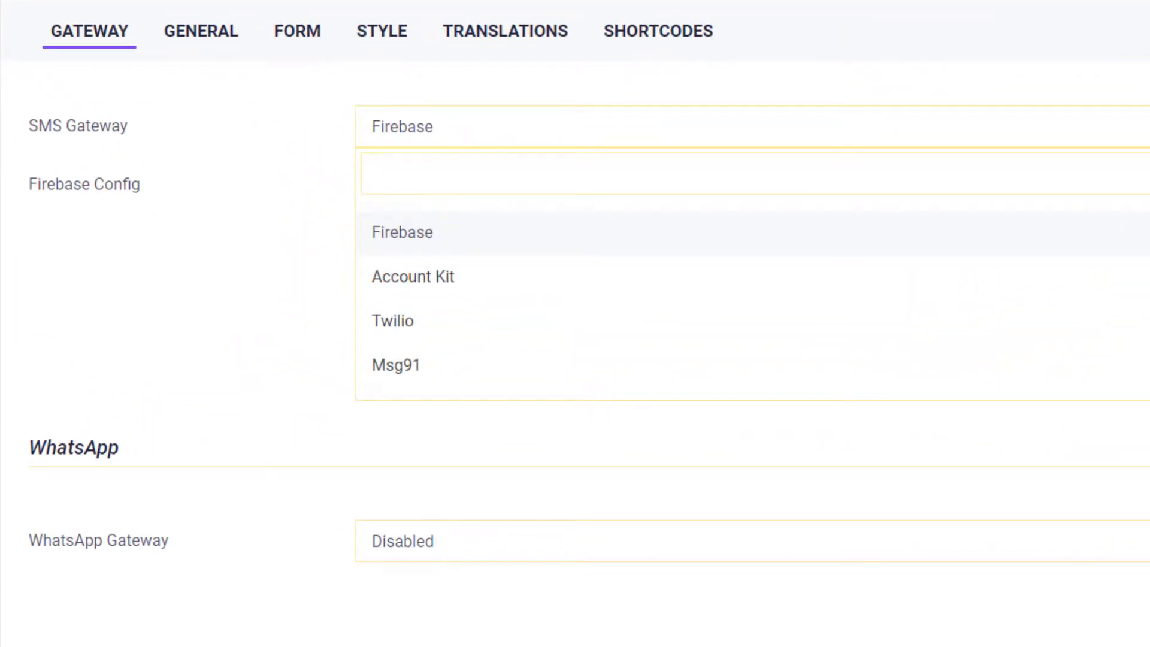
pyautogui.scroll(-10, 1102, 289)
pyautogui.scroll(10, 1101, 289)
pyautogui.scroll(-3, 991, 298)
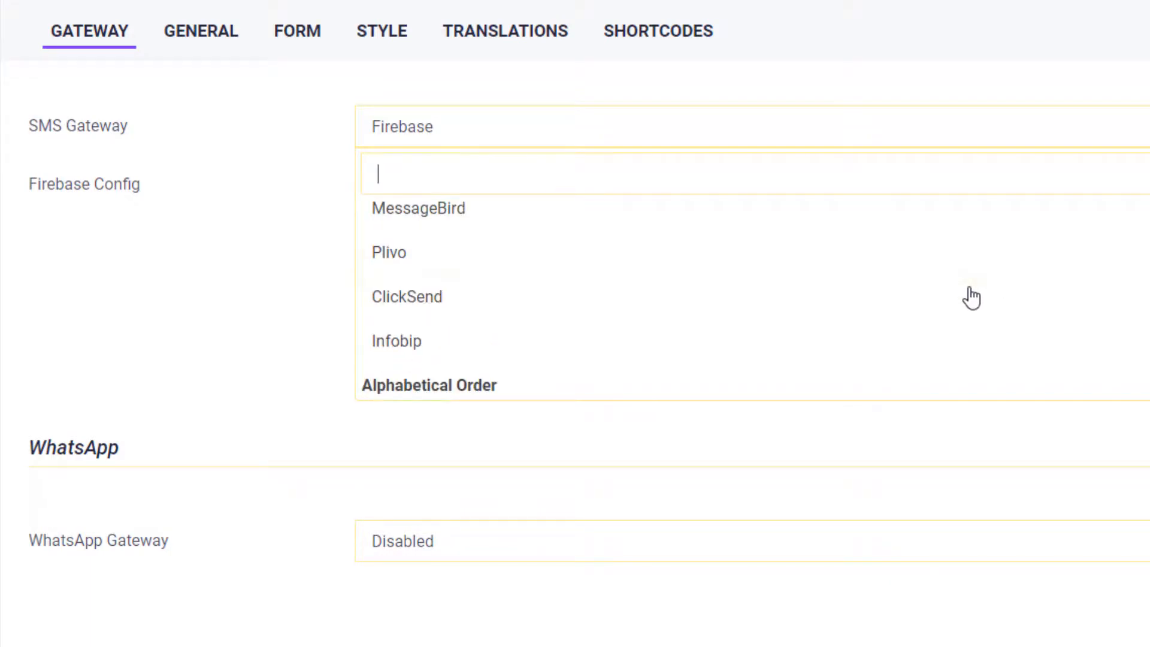
pyautogui.scroll(3, 965, 297)
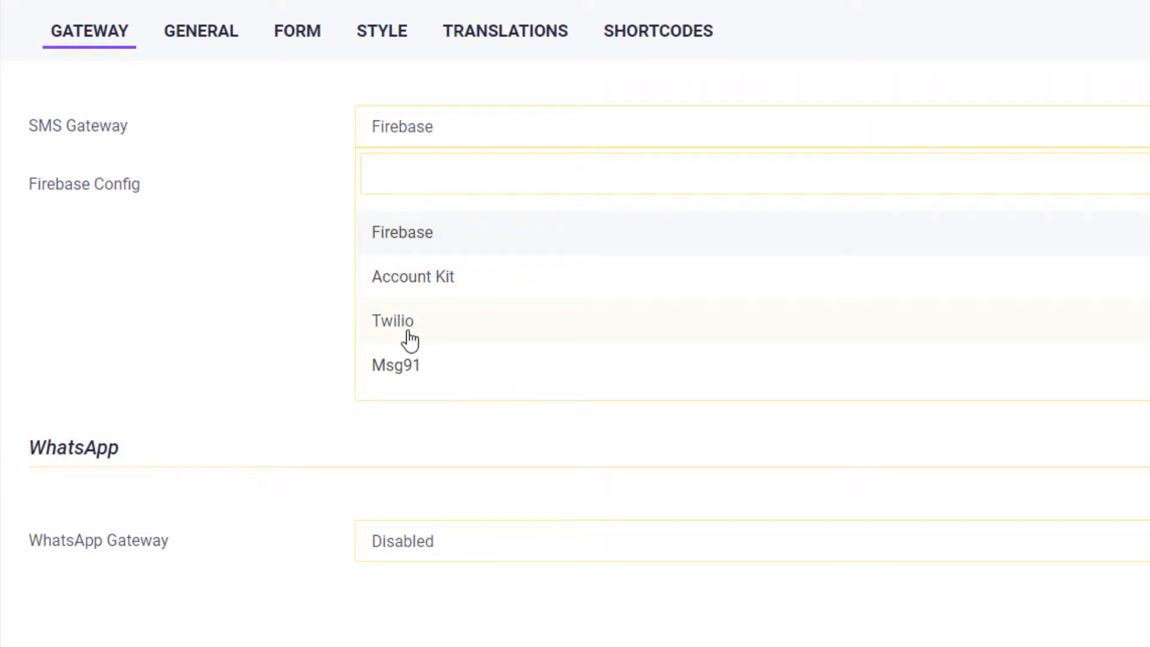
pyautogui.scroll(-1, 752, 297)
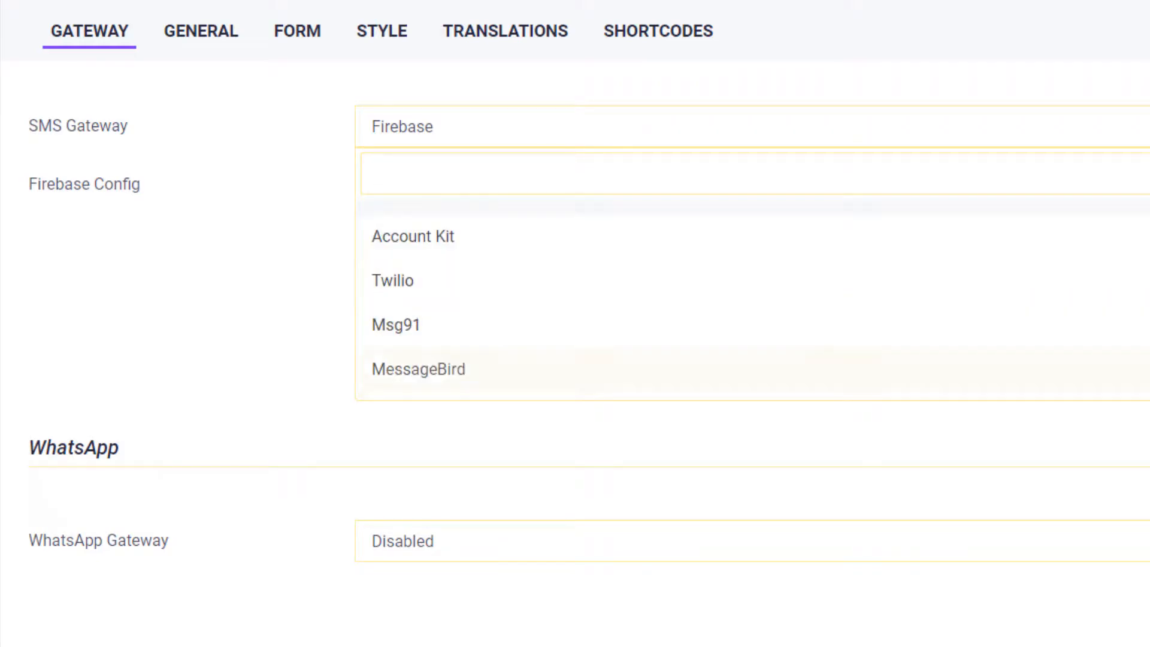
pyautogui.scroll(-3, 752, 297)
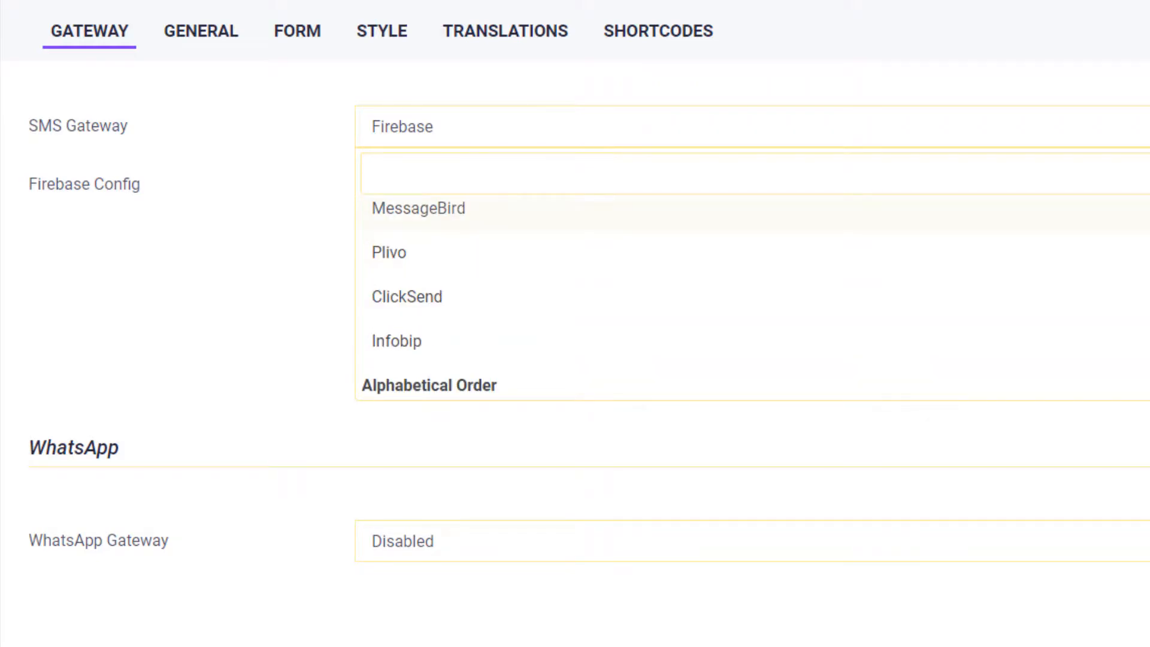
pyautogui.scroll(-5, 752, 297)
pyautogui.scroll(-3, 752, 297)
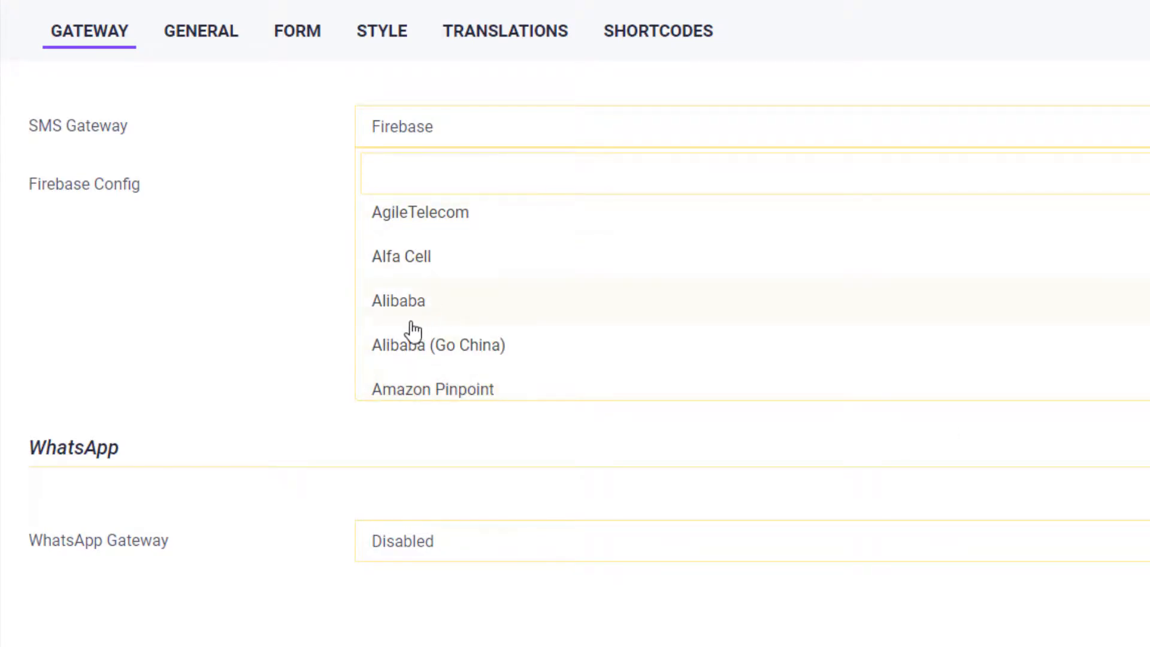
pyautogui.click(210, 292)
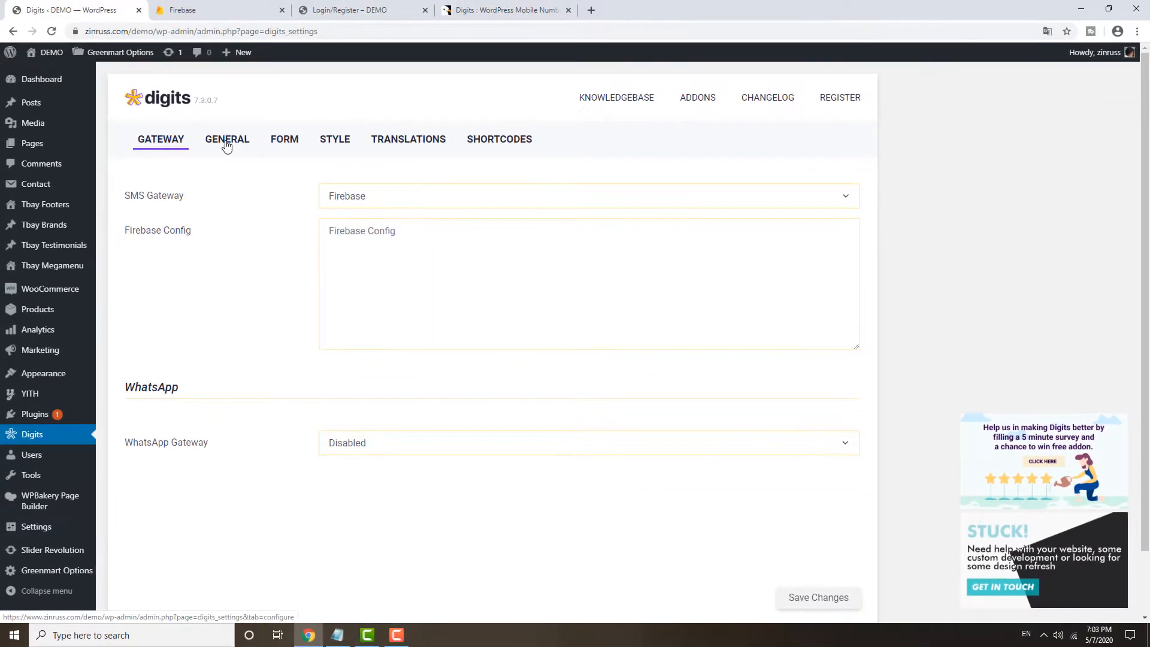
# Review the Digits General settings, covering the Basic, OTP SMS, WooCommerce, Redirection and Advanced sections.
pyautogui.click(227, 146)
pyautogui.moveTo(1144, 175); pyautogui.dragTo(1144, 249)
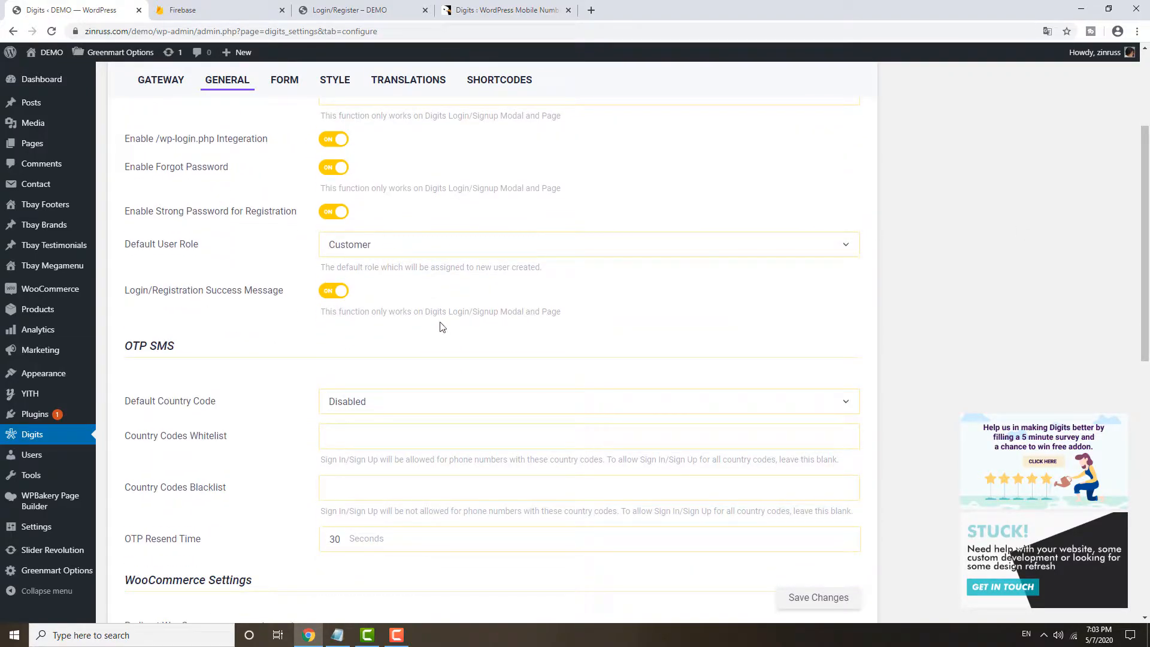
pyautogui.scroll(-3, 442, 327)
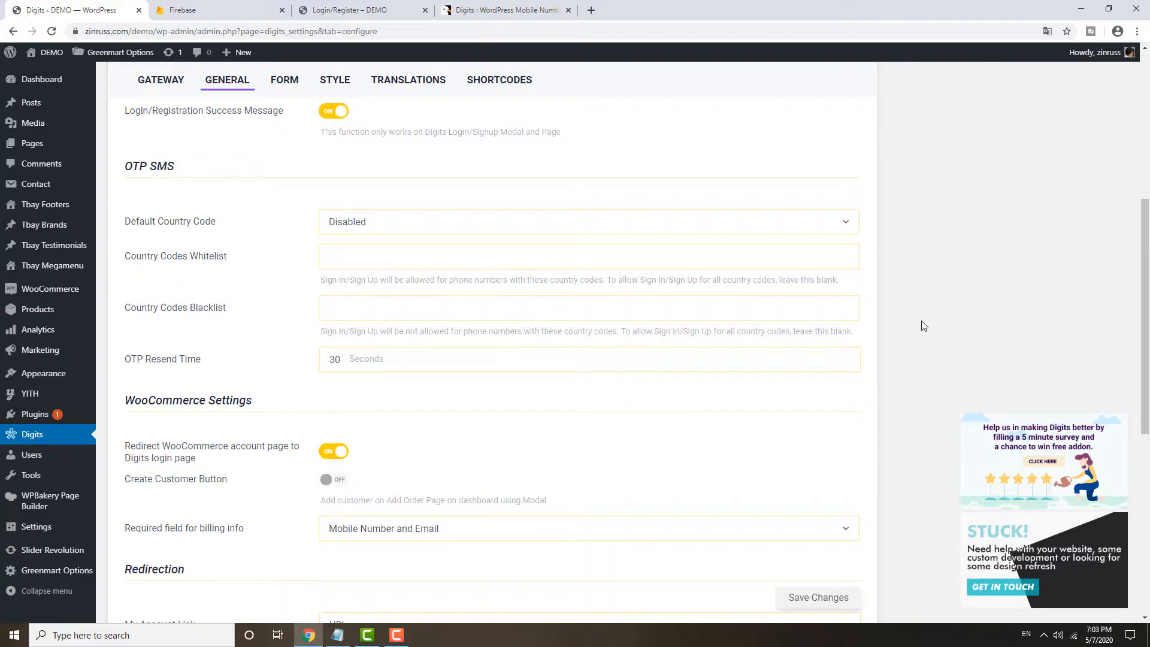
pyautogui.moveTo(1148, 298); pyautogui.dragTo(1145, 345)
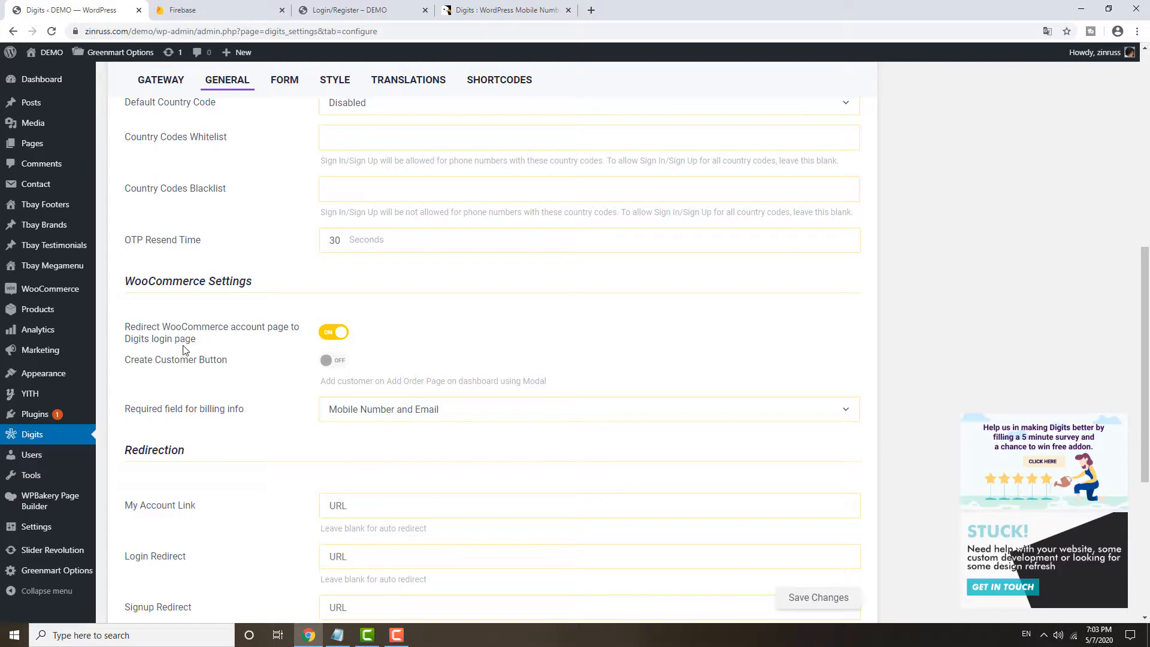
pyautogui.scroll(-5, 249, 359)
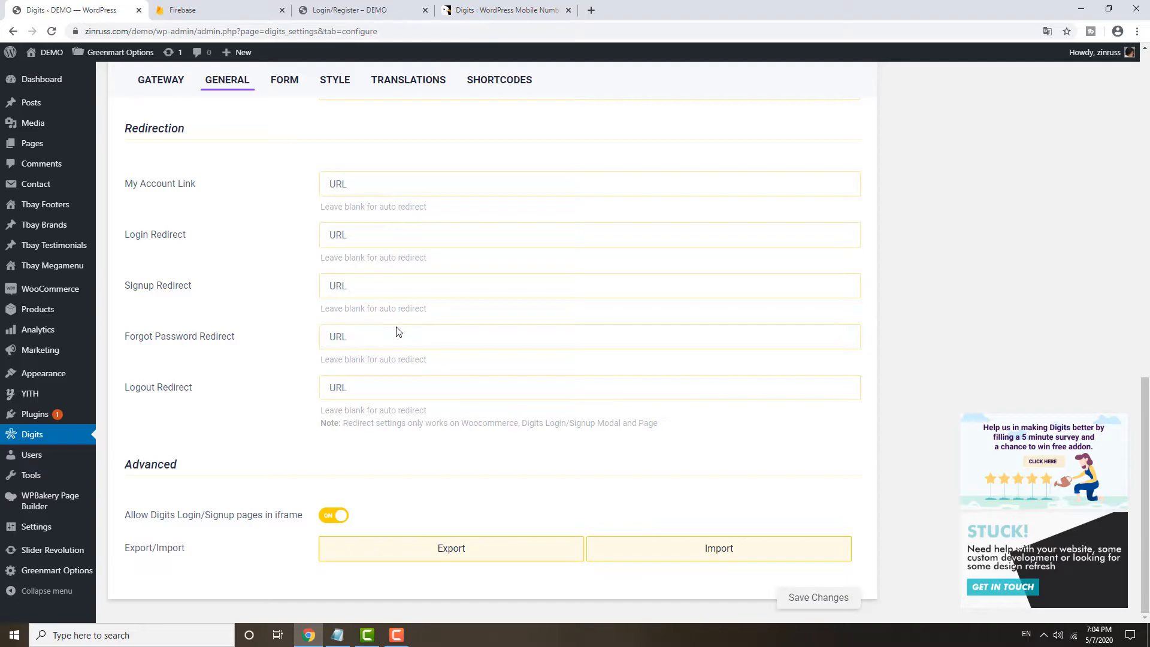
pyautogui.scroll(13, 399, 331)
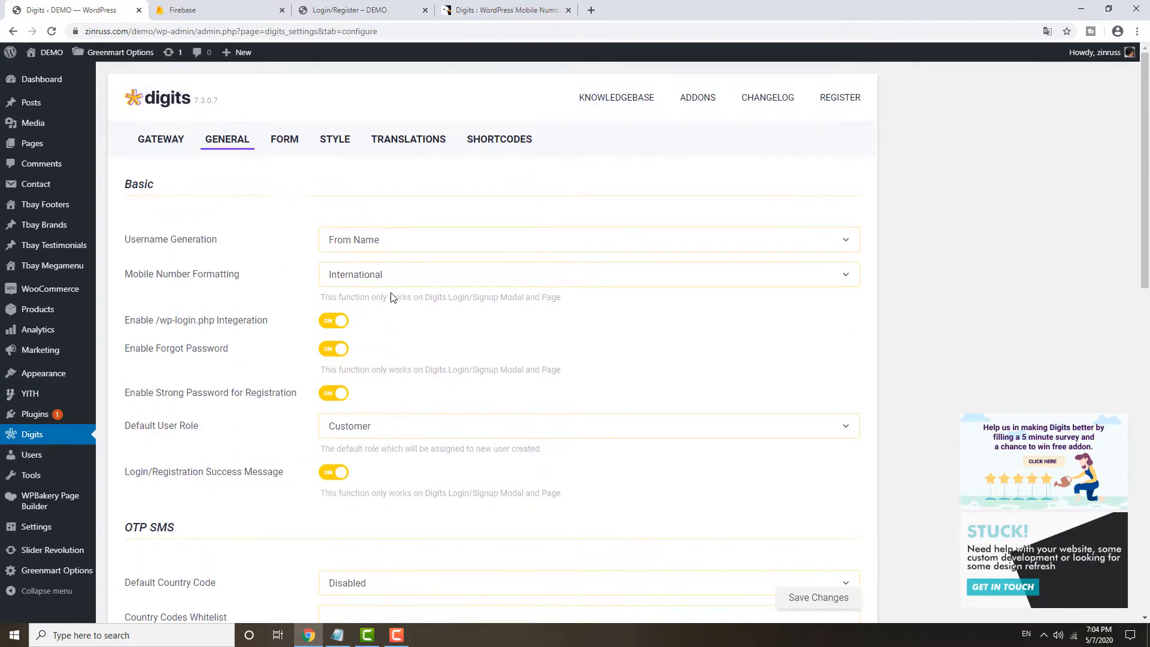
# Review the login fields and registration fields in the Digits Form settings.
pyautogui.click(283, 139)
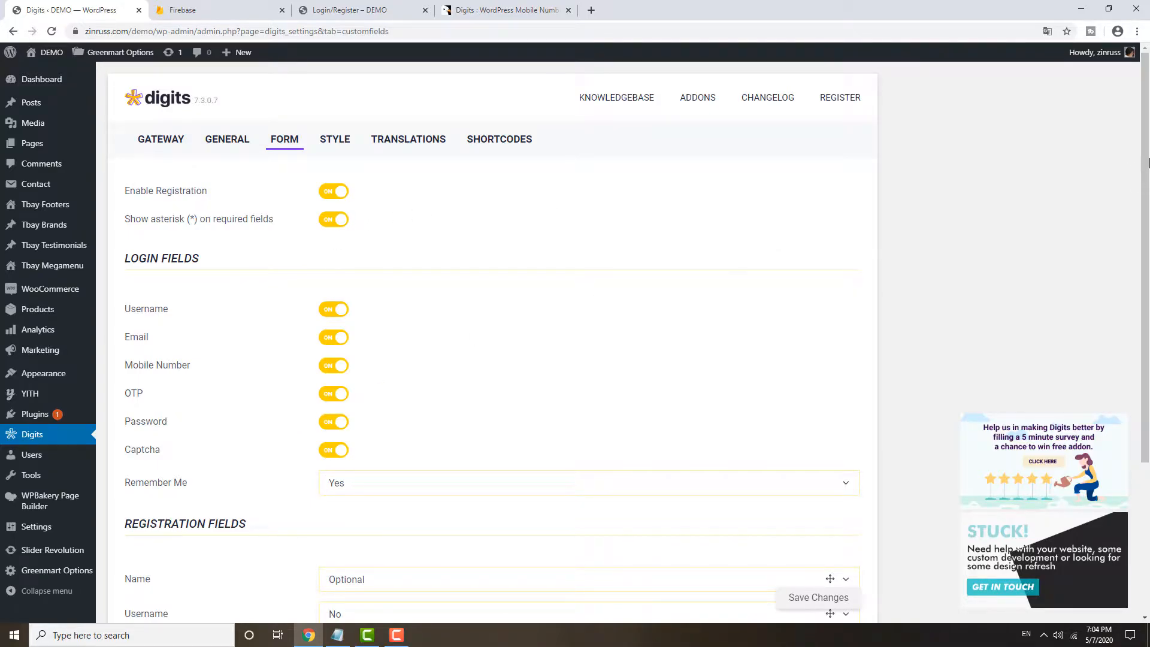
pyautogui.scroll(-1, 251, 360)
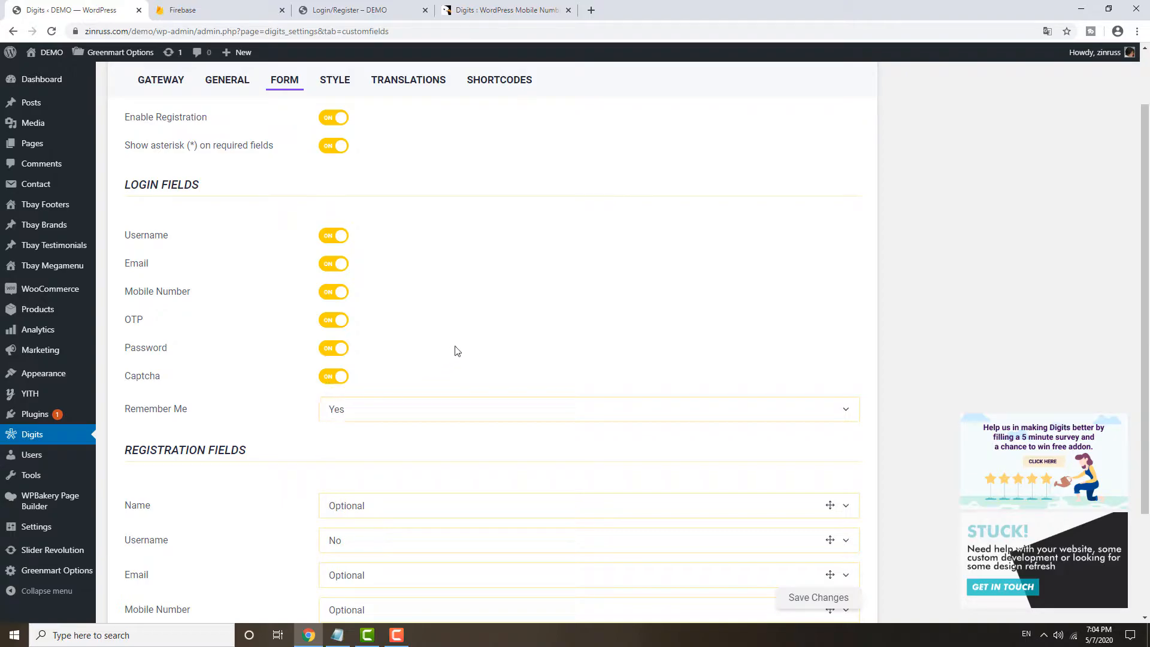
pyautogui.scroll(-3, 457, 351)
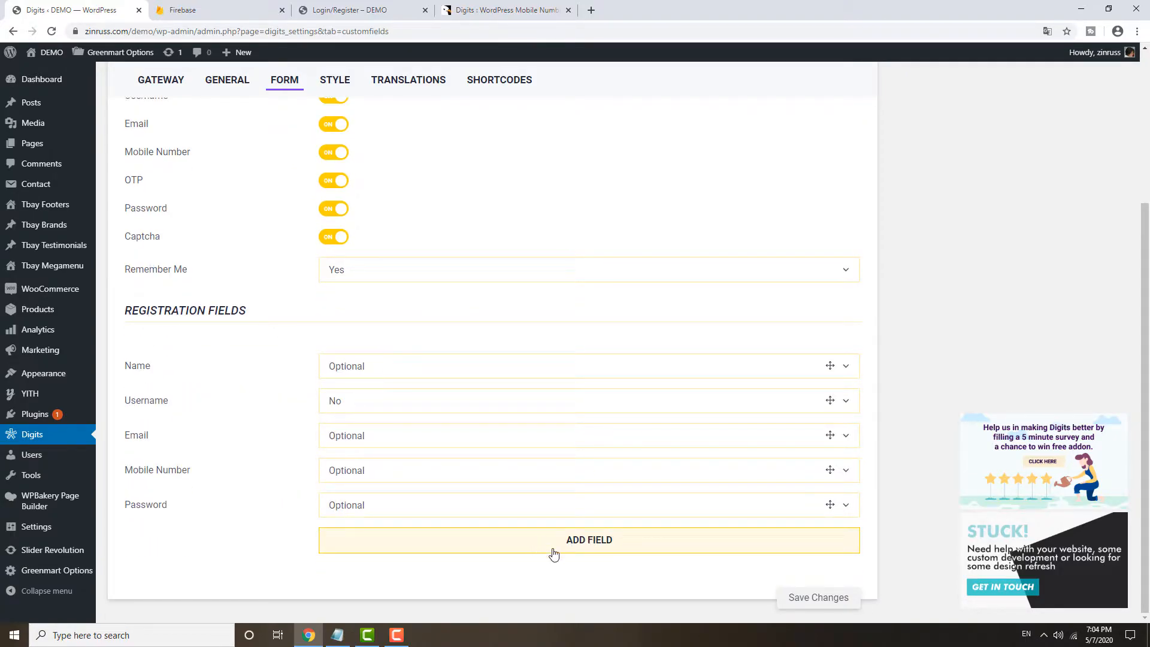
# Open the field types for a new registration field and look through the general and WordPress / WooCommerce ones.
pyautogui.click(582, 546)
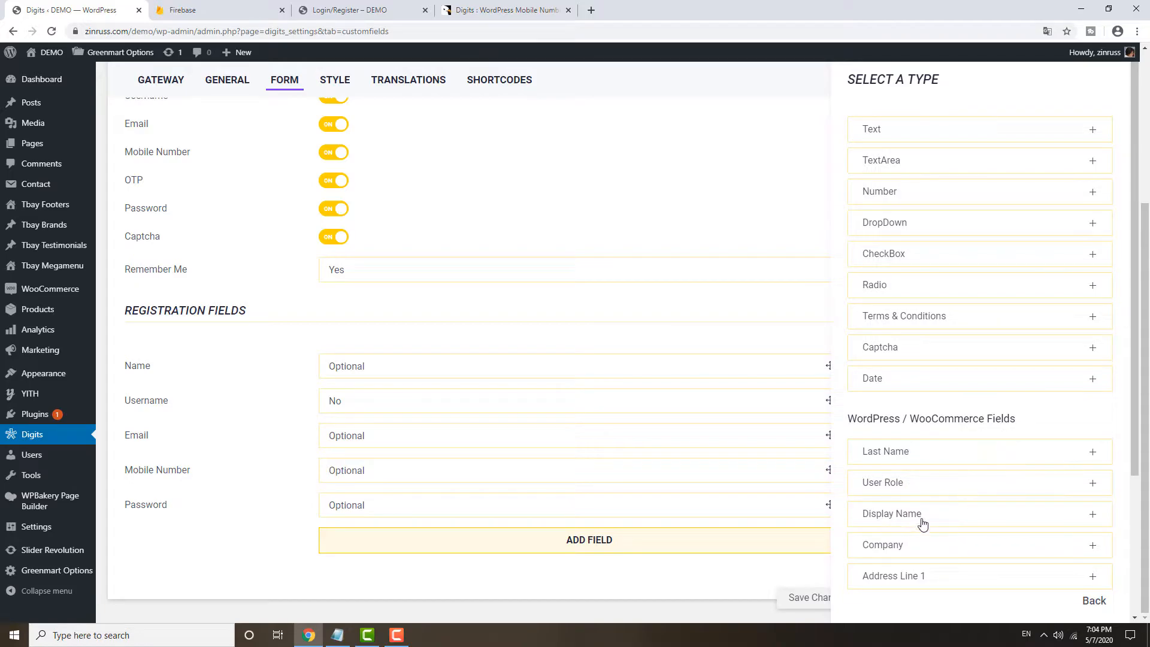
pyautogui.scroll(-2, 950, 504)
pyautogui.scroll(-1, 950, 503)
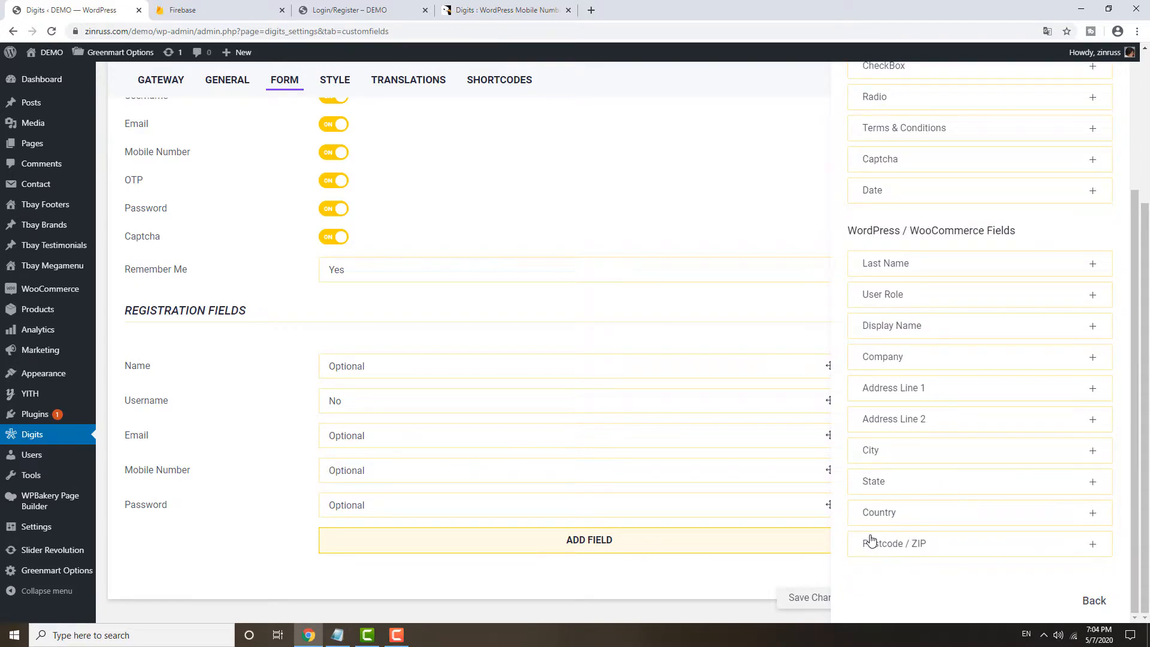
pyautogui.scroll(1, 922, 398)
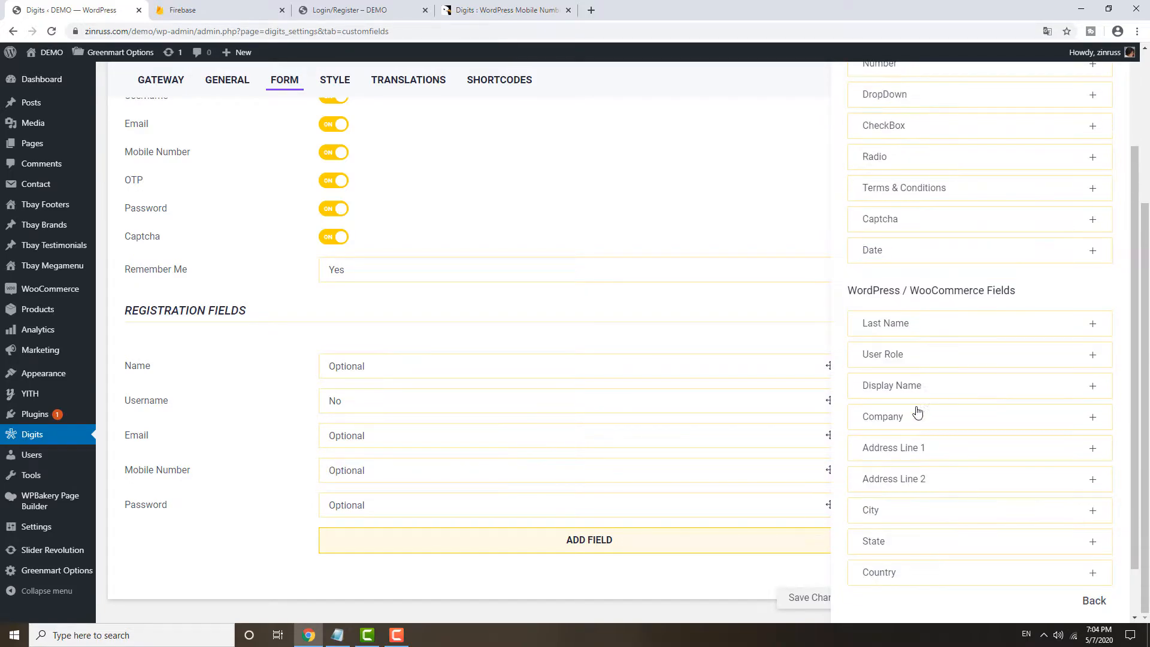
pyautogui.scroll(2, 922, 386)
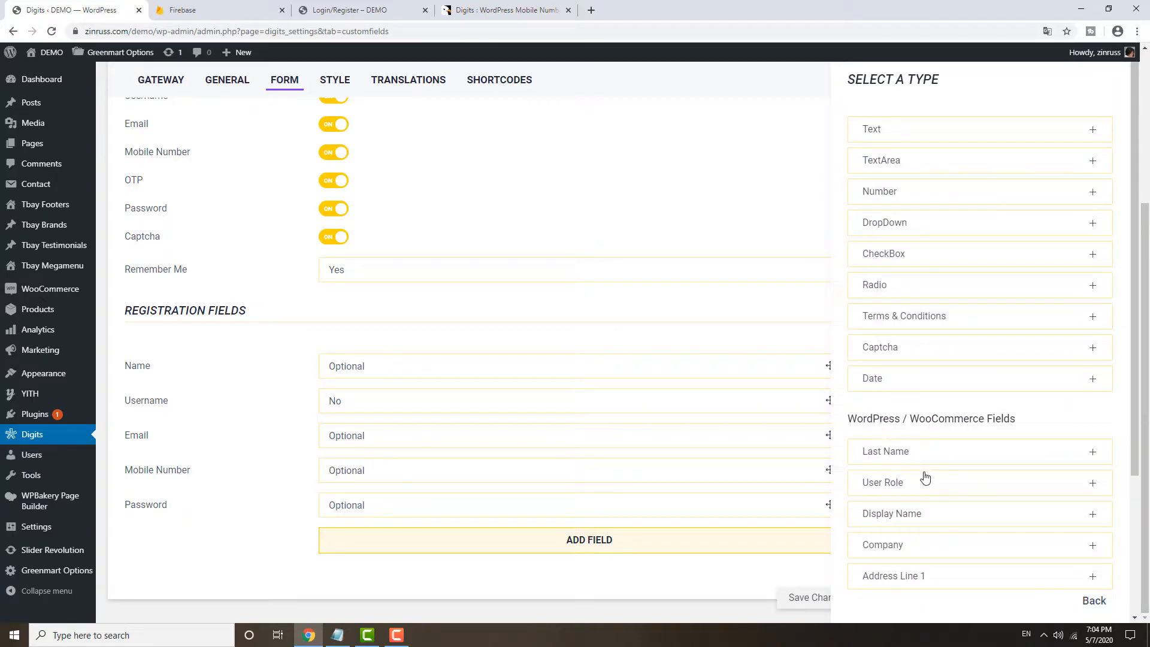
pyautogui.scroll(-2, 924, 478)
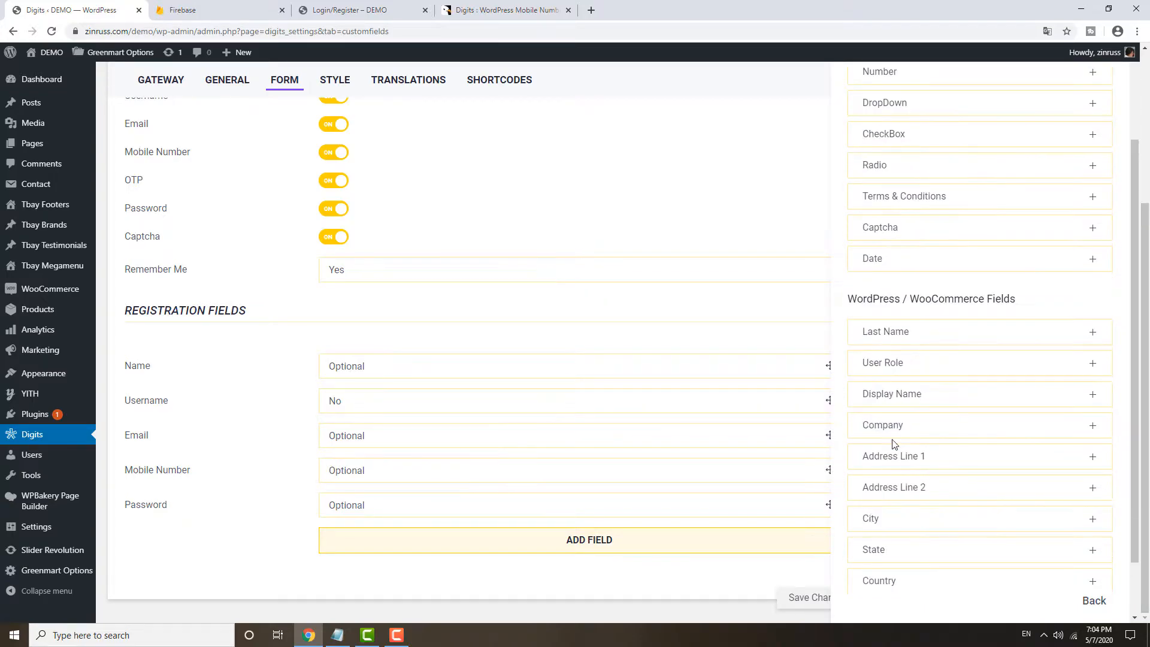
# View the label, meta key and selectable roles of the User Role field and leave without adding it.
pyautogui.click(1091, 364)
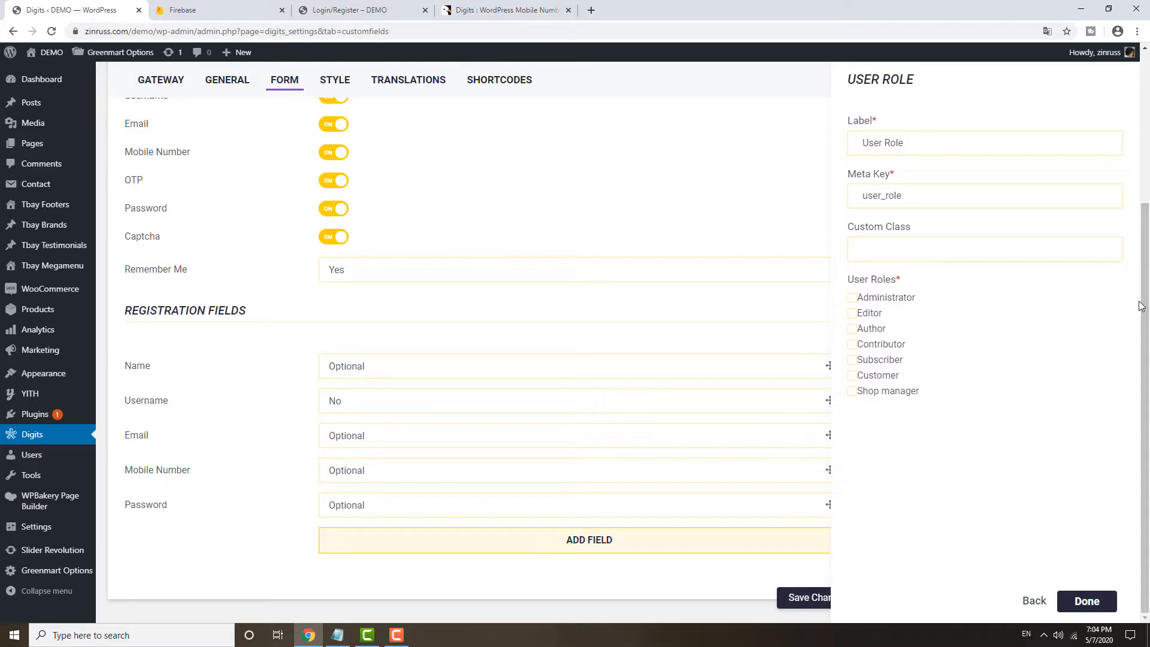
pyautogui.scroll(2, 1141, 305)
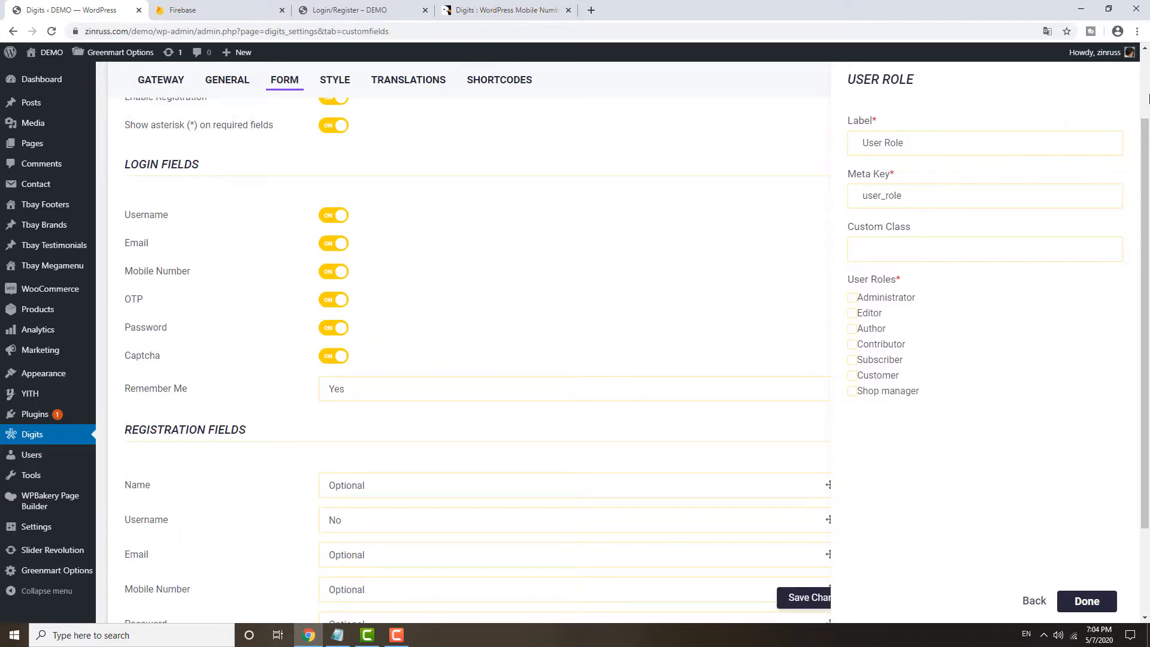
pyautogui.click(1031, 603)
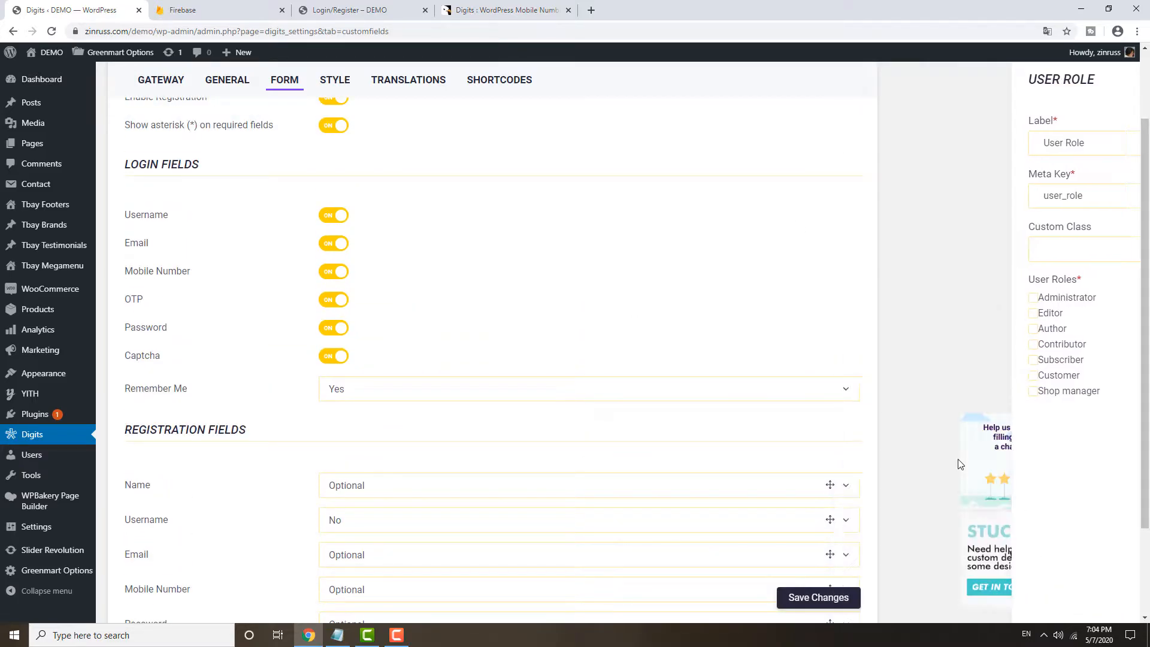
# Reopen the registration field types to check options such as Terms & Conditions, and close the list without adding a field.
pyautogui.scroll(-2, 668, 521)
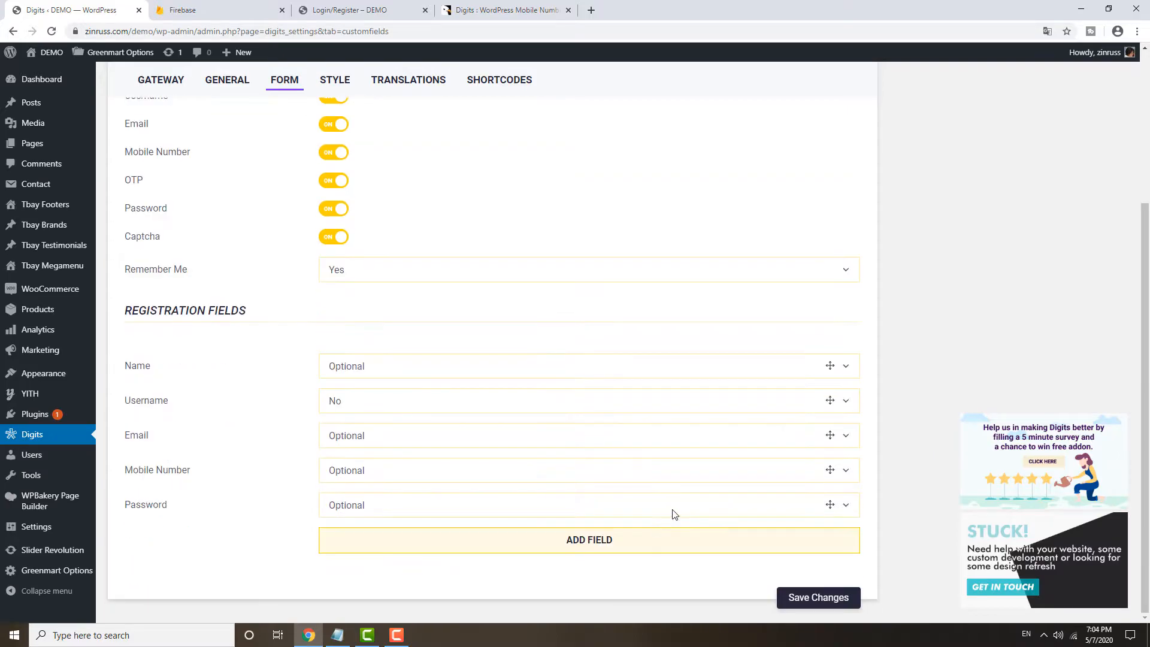
pyautogui.click(583, 542)
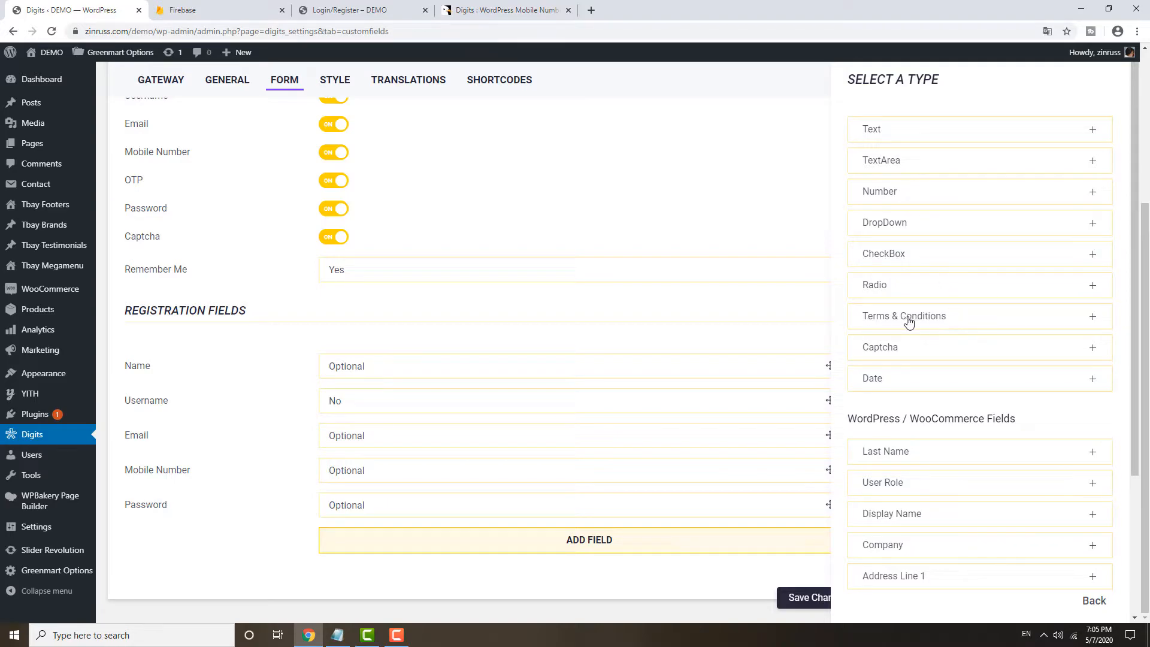
pyautogui.click(1095, 602)
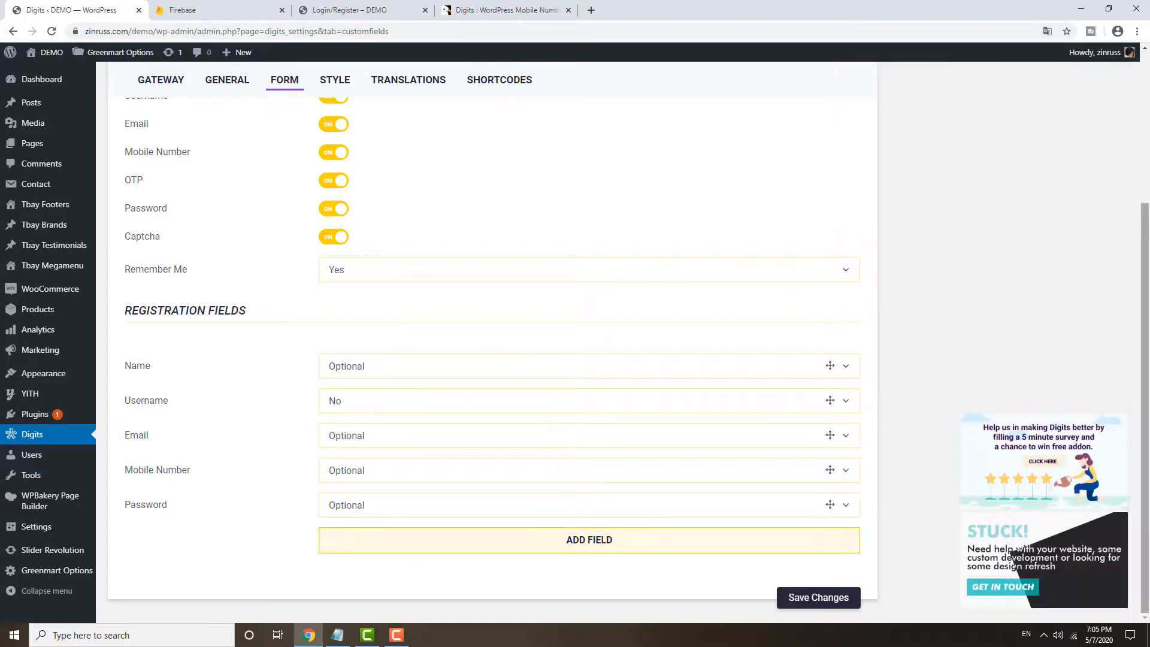
pyautogui.scroll(3, 1013, 552)
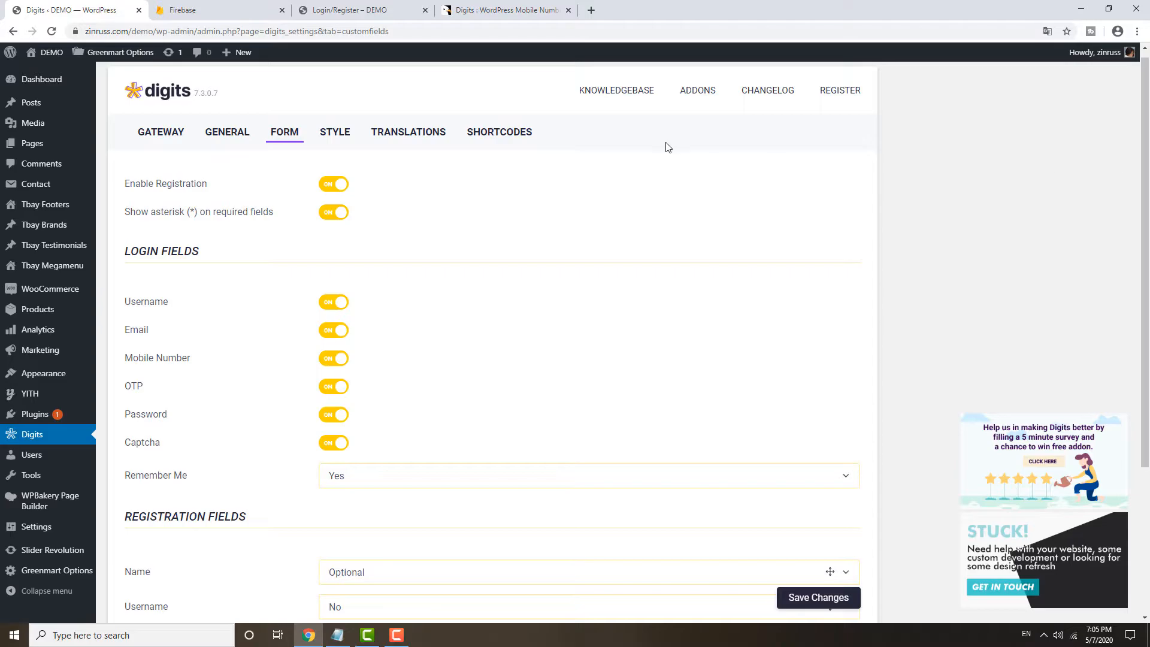
# In the Digits Style settings, change the Page form type to the split layout with an image beside the form.
pyautogui.click(333, 134)
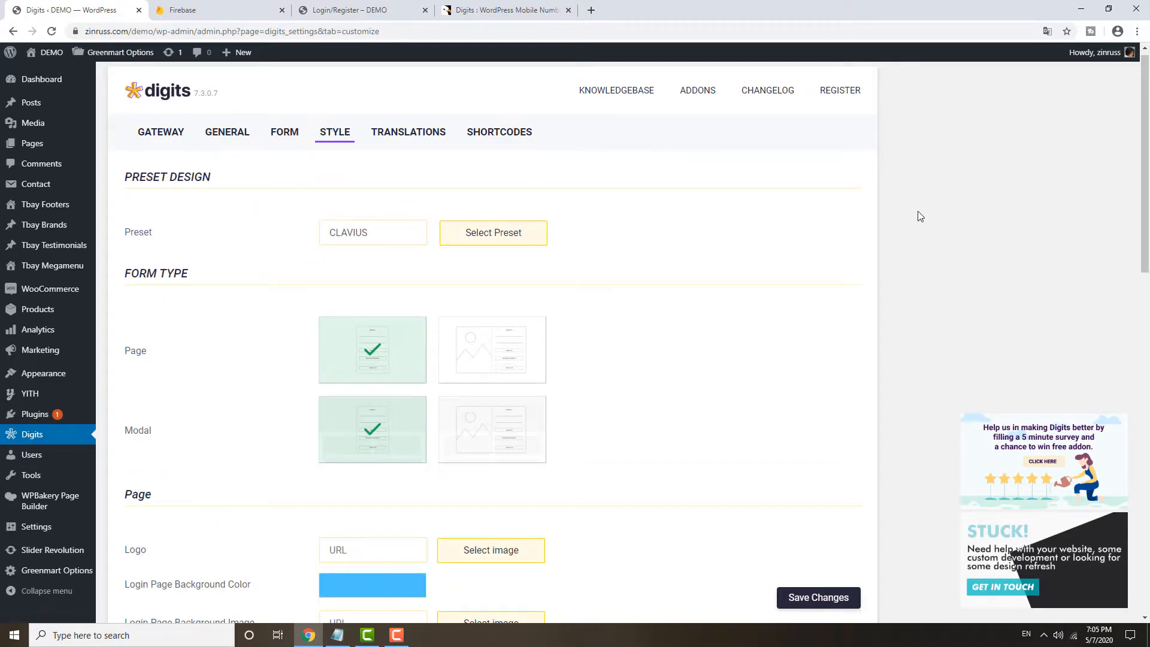
pyautogui.moveTo(1148, 141); pyautogui.dragTo(1148, 184)
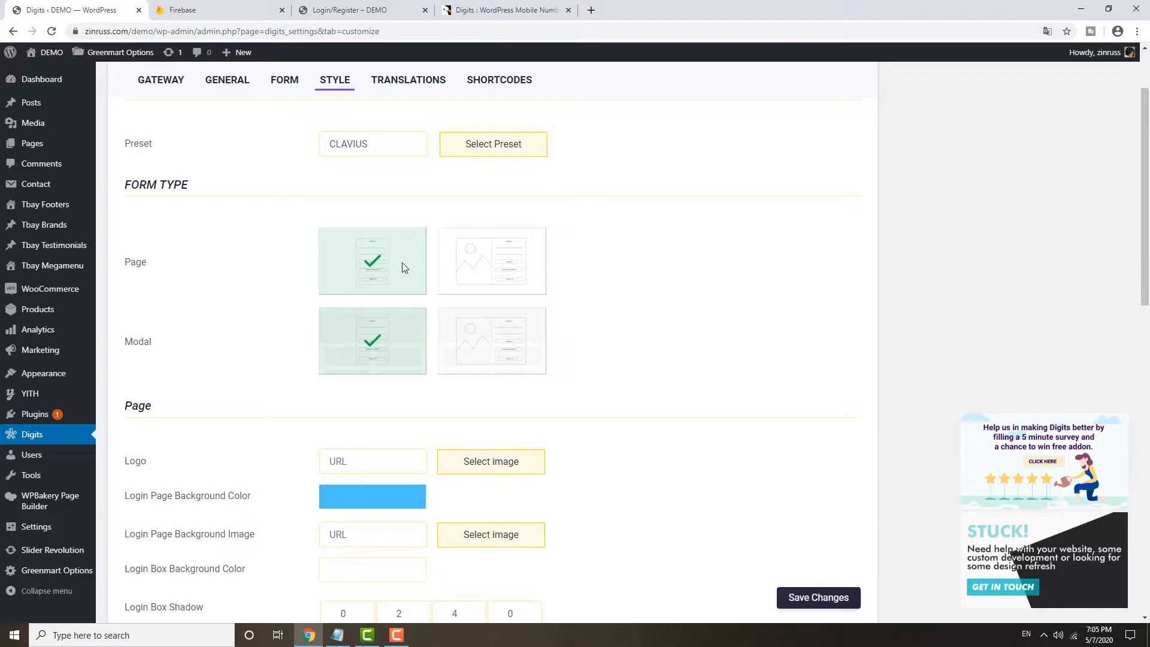
pyautogui.click(539, 267)
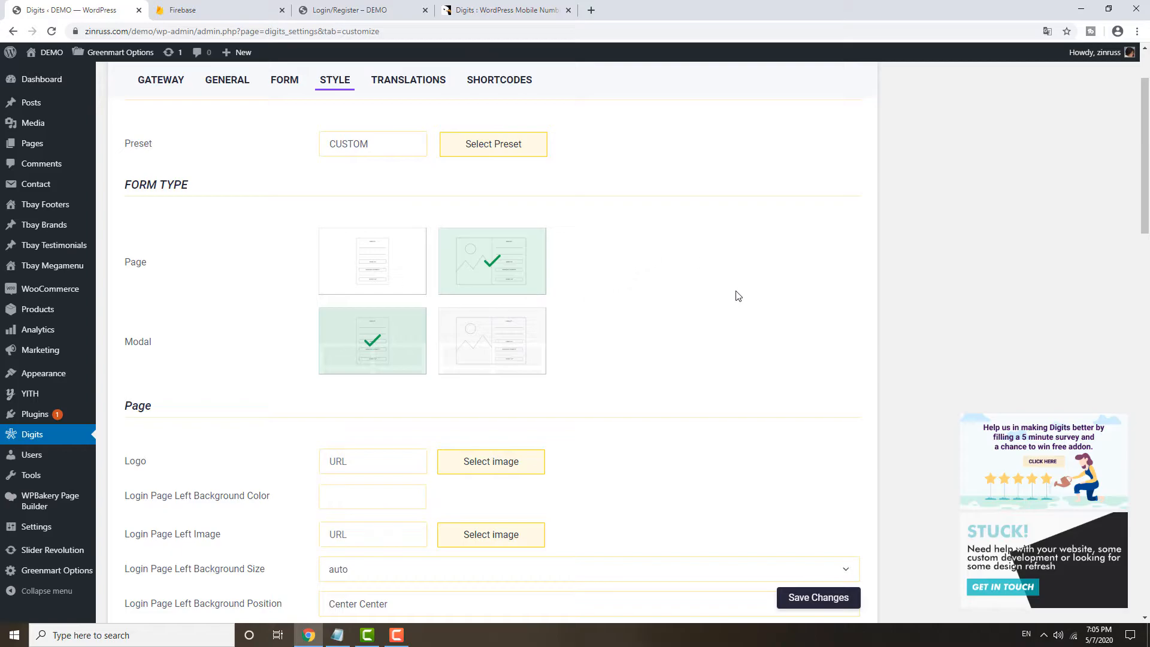
# Look through the Style settings for the login page, the login modal and the advanced custom CSS.
pyautogui.scroll(-2, 736, 296)
pyautogui.scroll(-1, 736, 295)
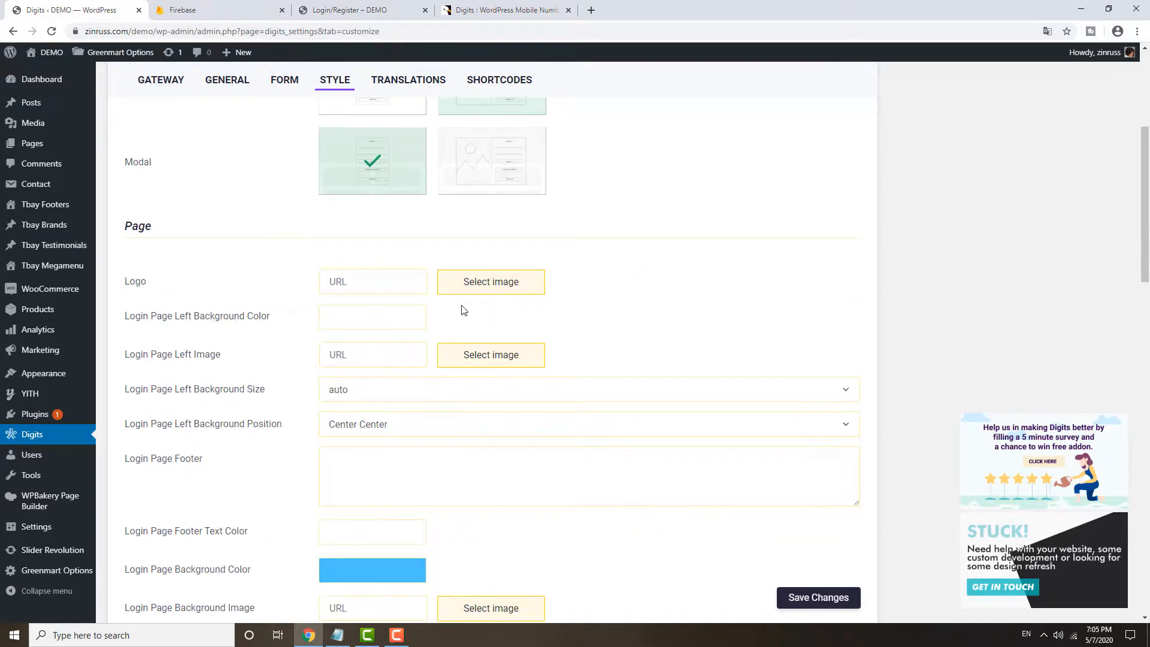
pyautogui.scroll(-4, 691, 303)
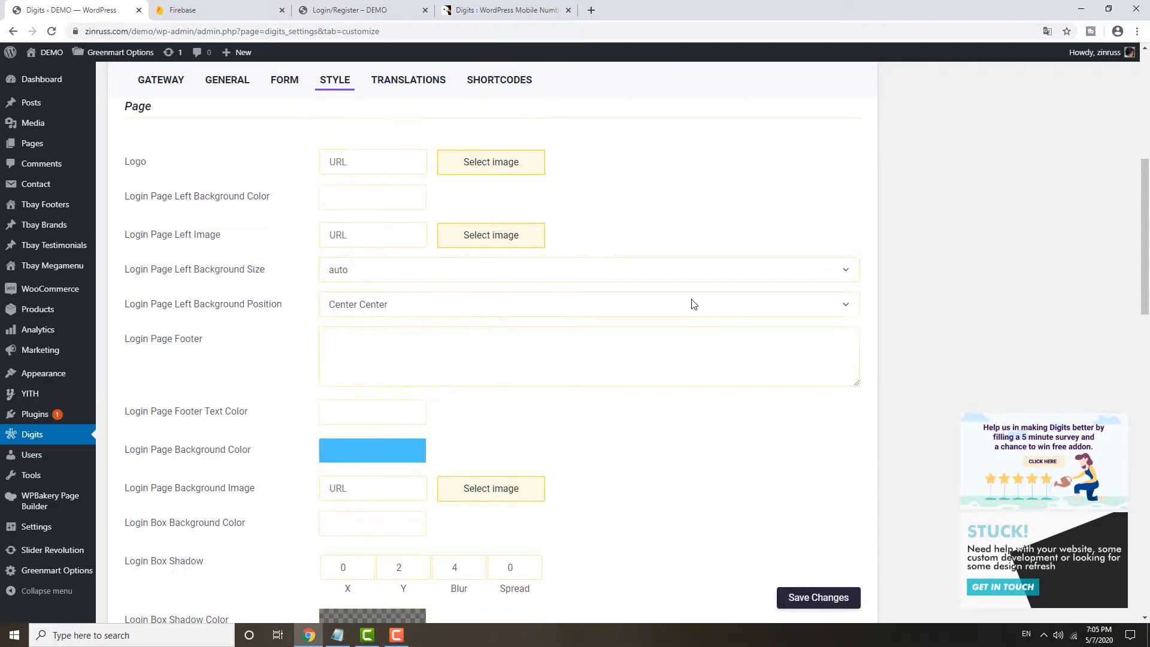
pyautogui.scroll(-2, 226, 330)
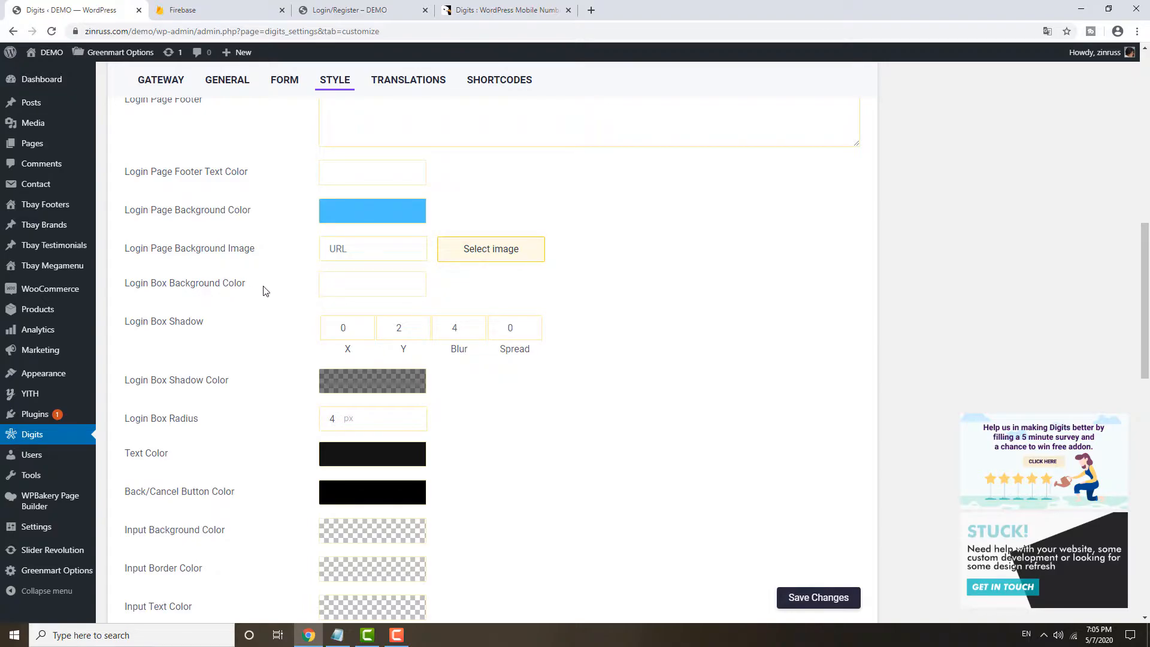
pyautogui.scroll(-2, 267, 299)
pyautogui.scroll(-2, 389, 348)
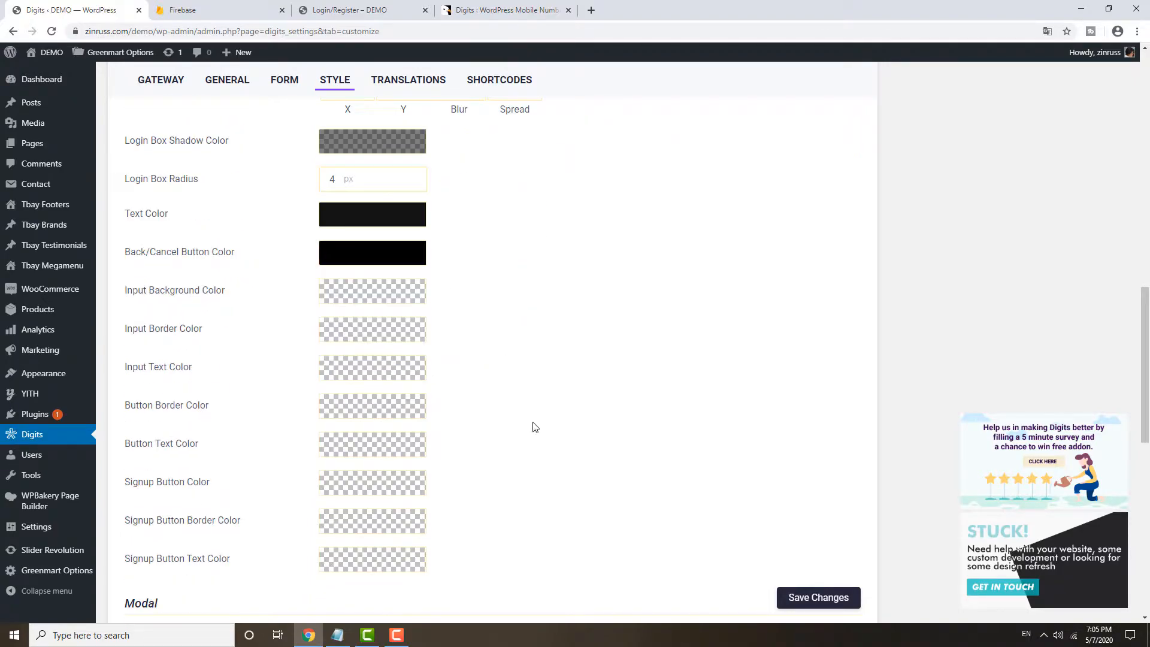
pyautogui.scroll(-6, 534, 424)
pyautogui.scroll(-5, 520, 398)
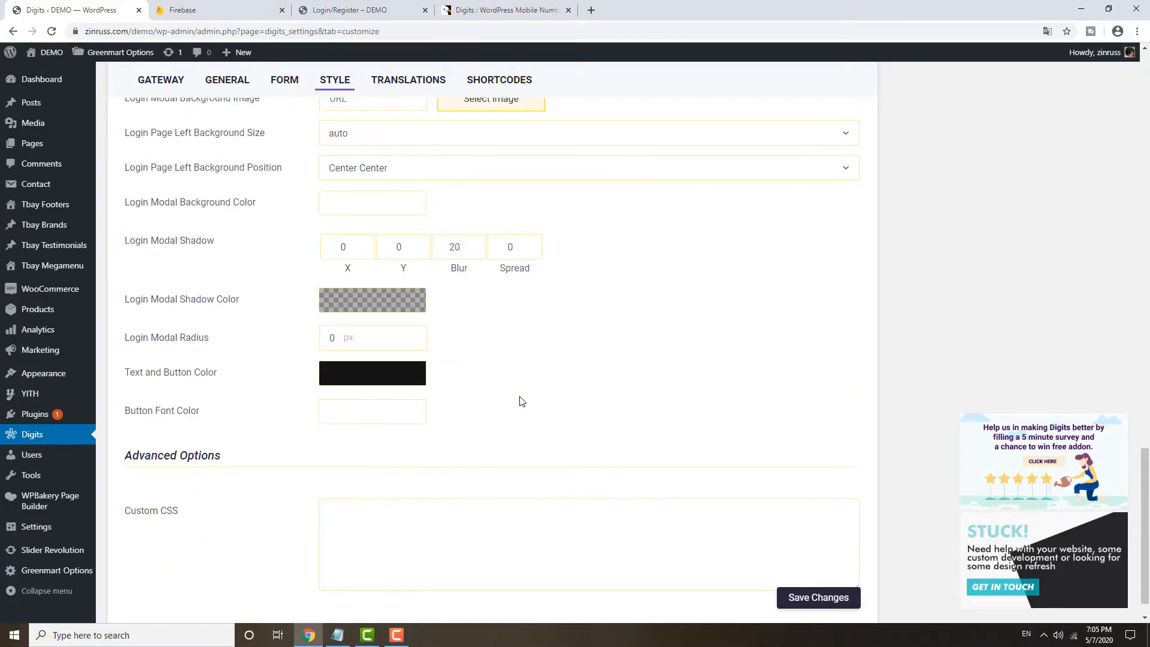
pyautogui.scroll(3, 619, 360)
pyautogui.scroll(-3, 619, 359)
pyautogui.moveTo(1148, 481); pyautogui.dragTo(1148, 98)
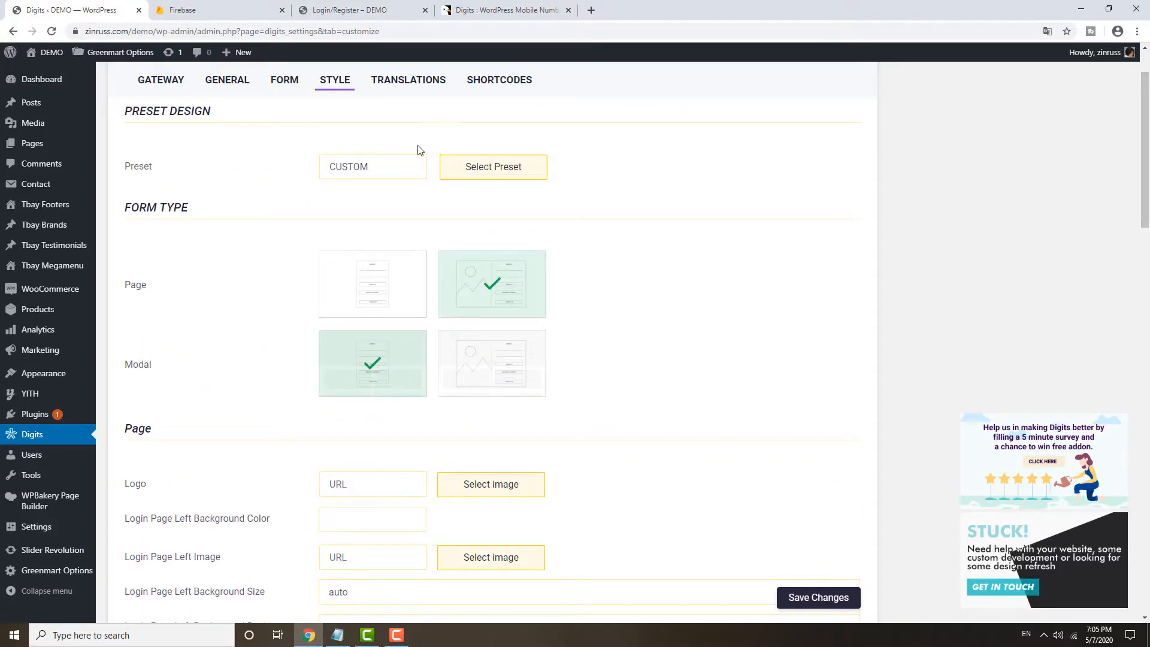
# View the Digits menu item translations, and copy the Login/Signup Page shortcode [dm-page] from the list of shortcodes.
pyautogui.click(412, 83)
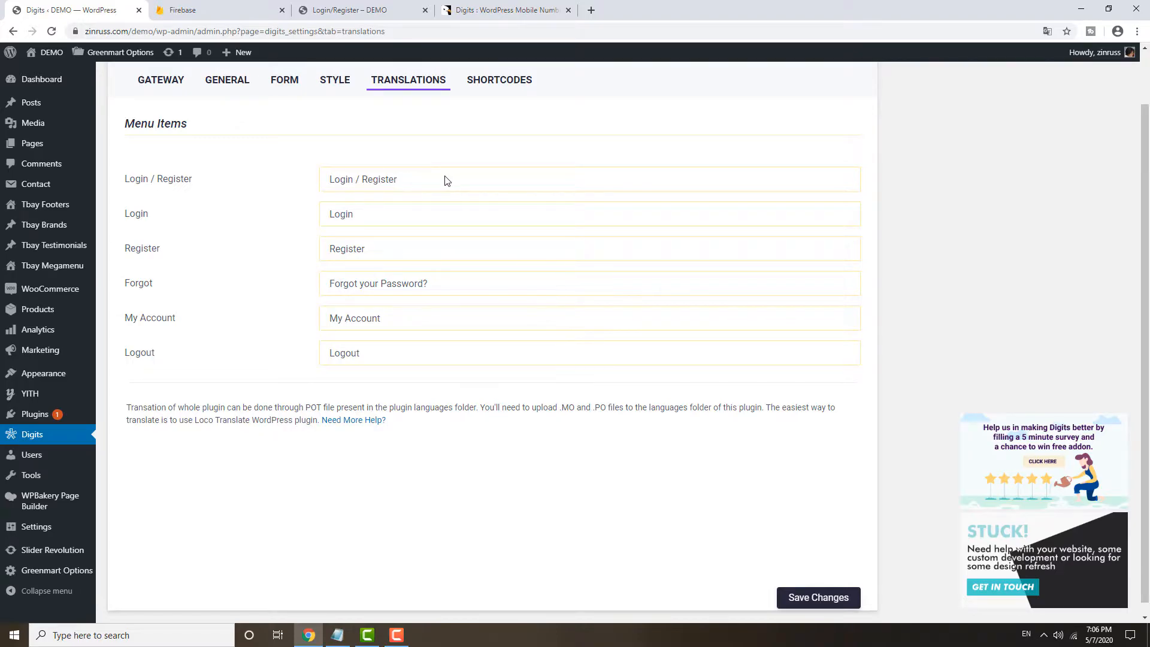
pyautogui.click(505, 84)
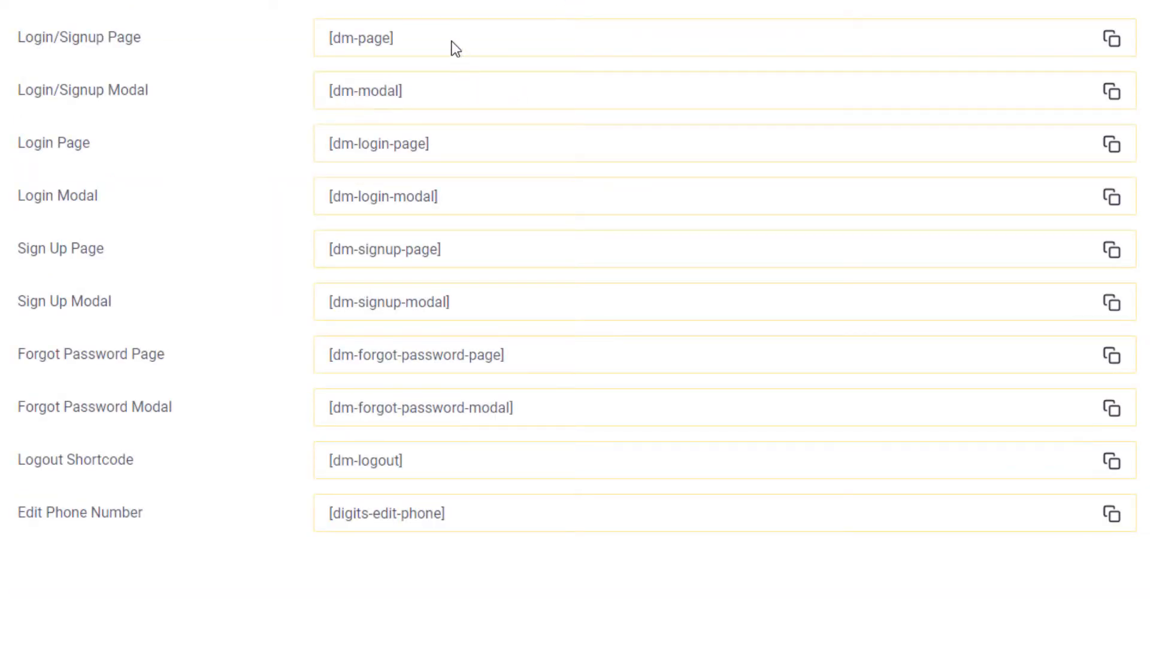
pyautogui.moveTo(451, 46); pyautogui.dragTo(318, 41)
pyautogui.hotkey('ctrl', 'c')
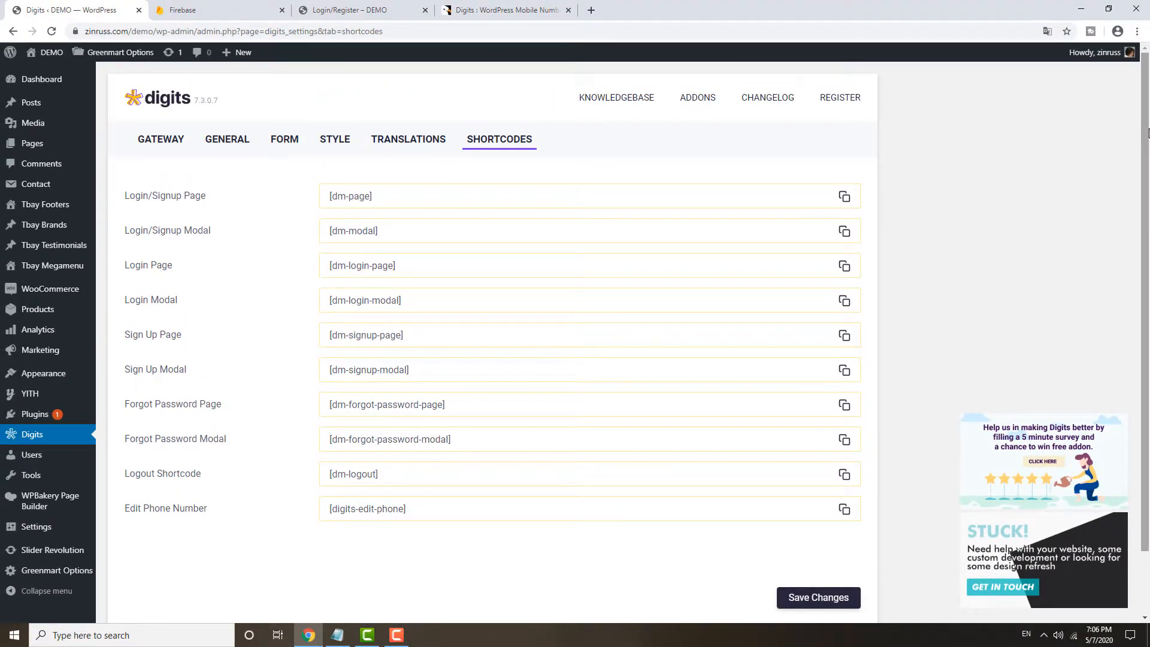
# Switch to the Firebase website and open its console.
pyautogui.click(172, 9)
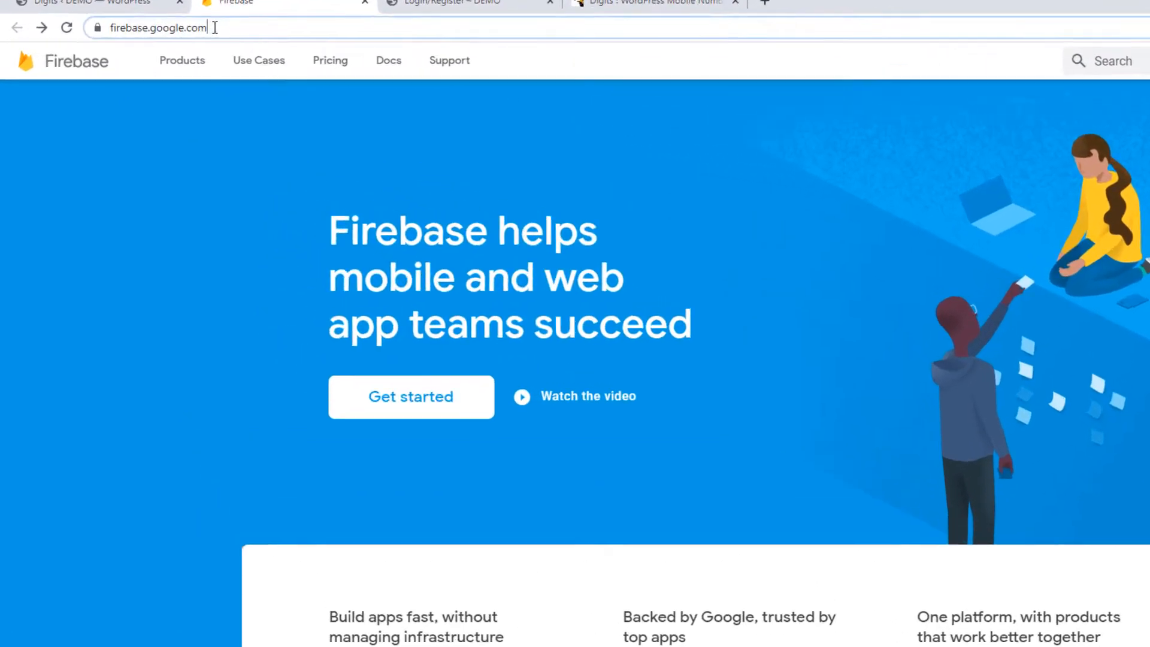
pyautogui.click(120, 31)
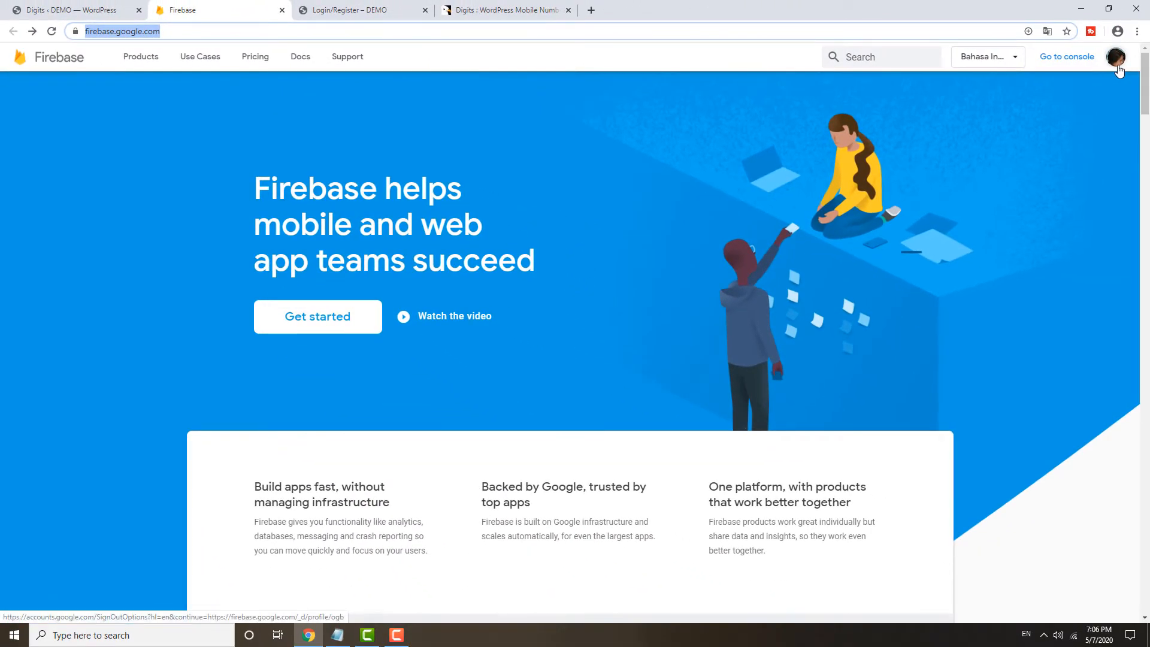
pyautogui.click(1065, 61)
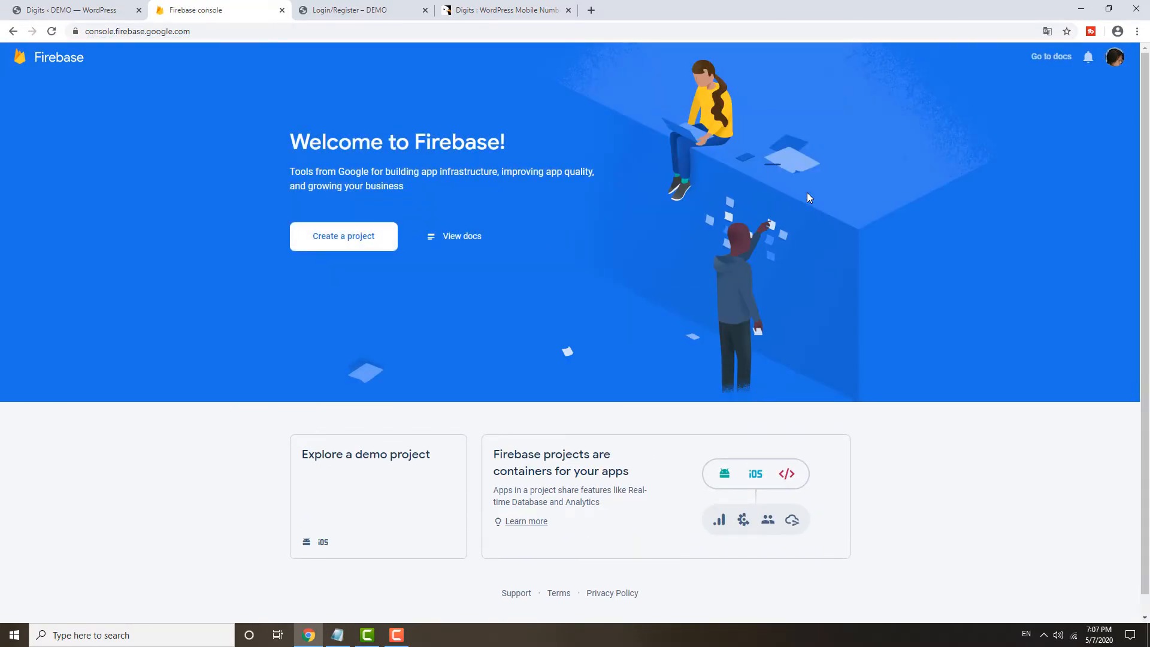
# Start a new Firebase project named YOUTUBEEXAMPLE, accept the Firebase terms and continue to the Google Analytics step.
pyautogui.click(312, 244)
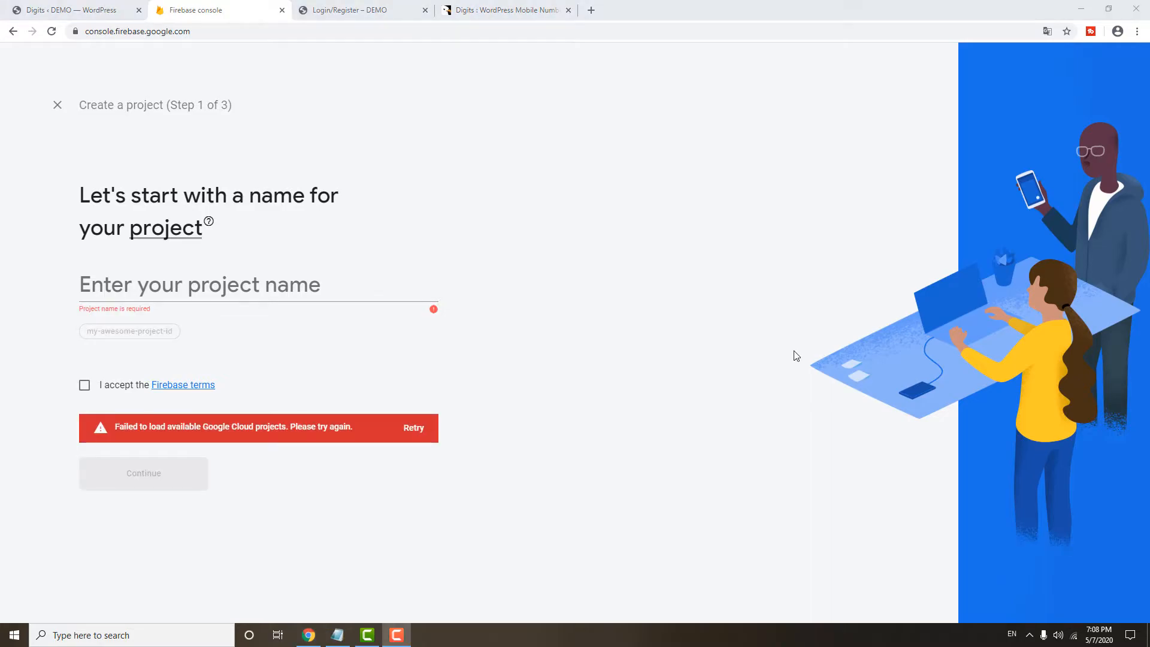
pyautogui.click(253, 291)
pyautogui.write('YOUTUBE')
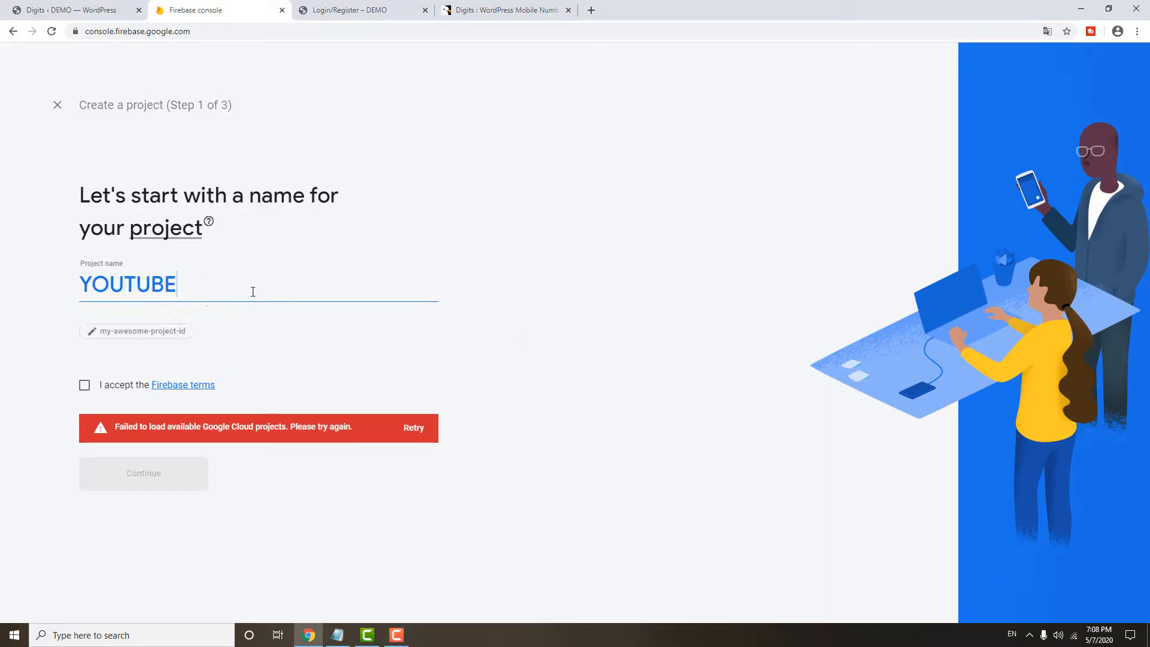
pyautogui.write('EXAMPLE')
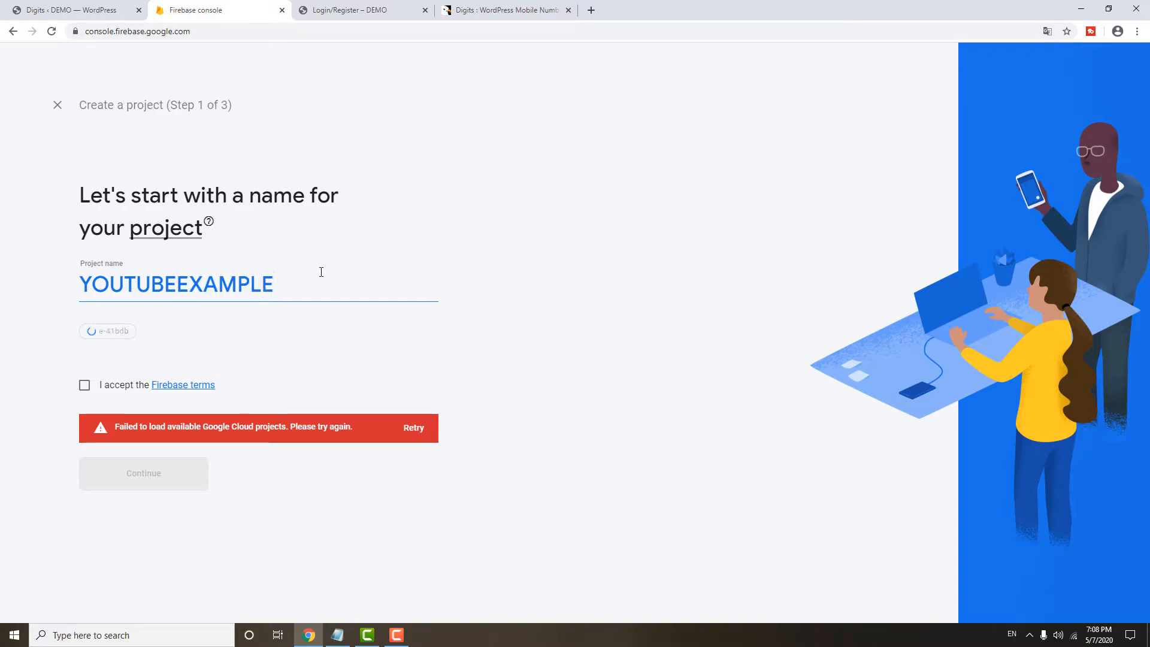
pyautogui.click(85, 386)
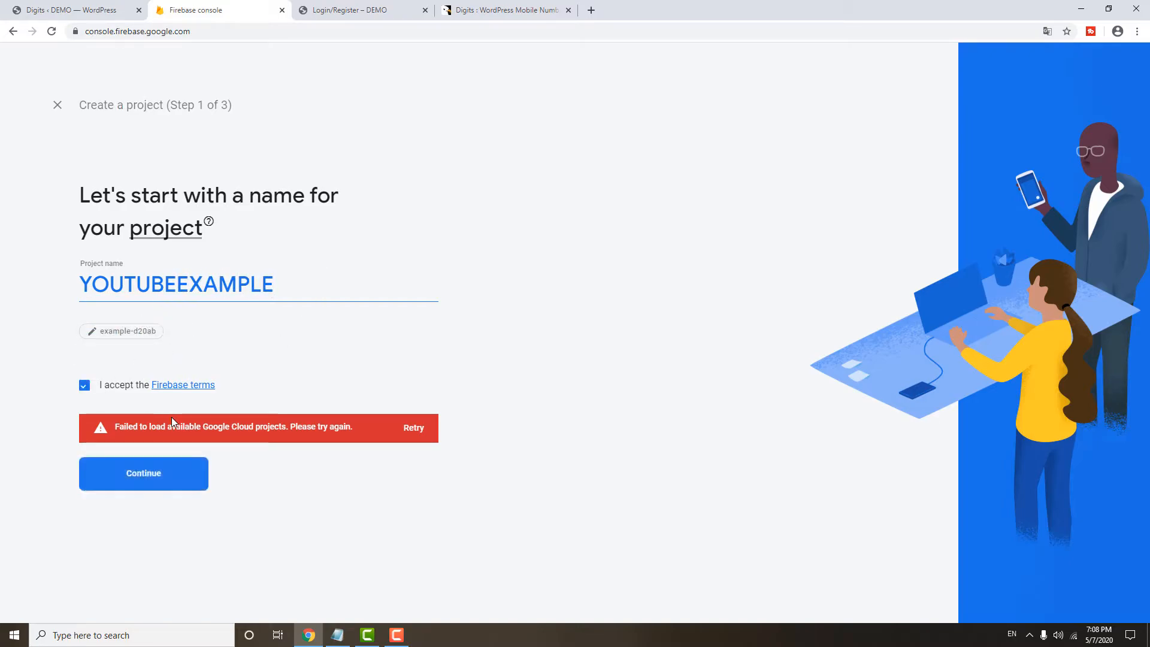
pyautogui.click(158, 484)
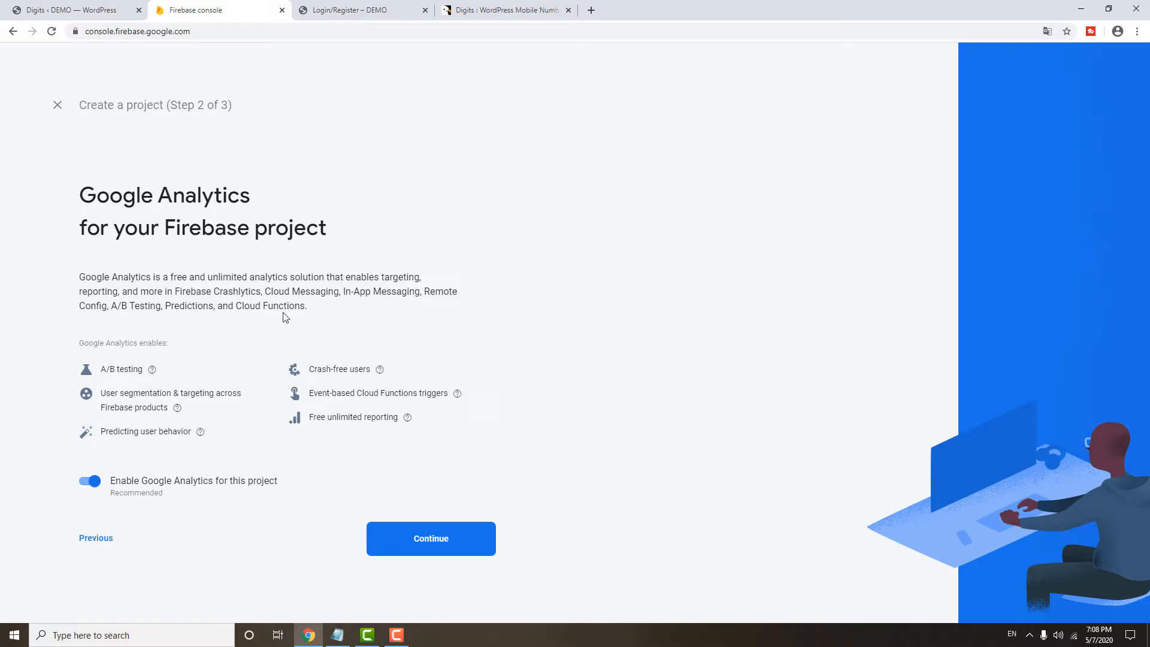
# Disable Google Analytics for the project and create it.
pyautogui.click(85, 484)
pyautogui.click(414, 549)
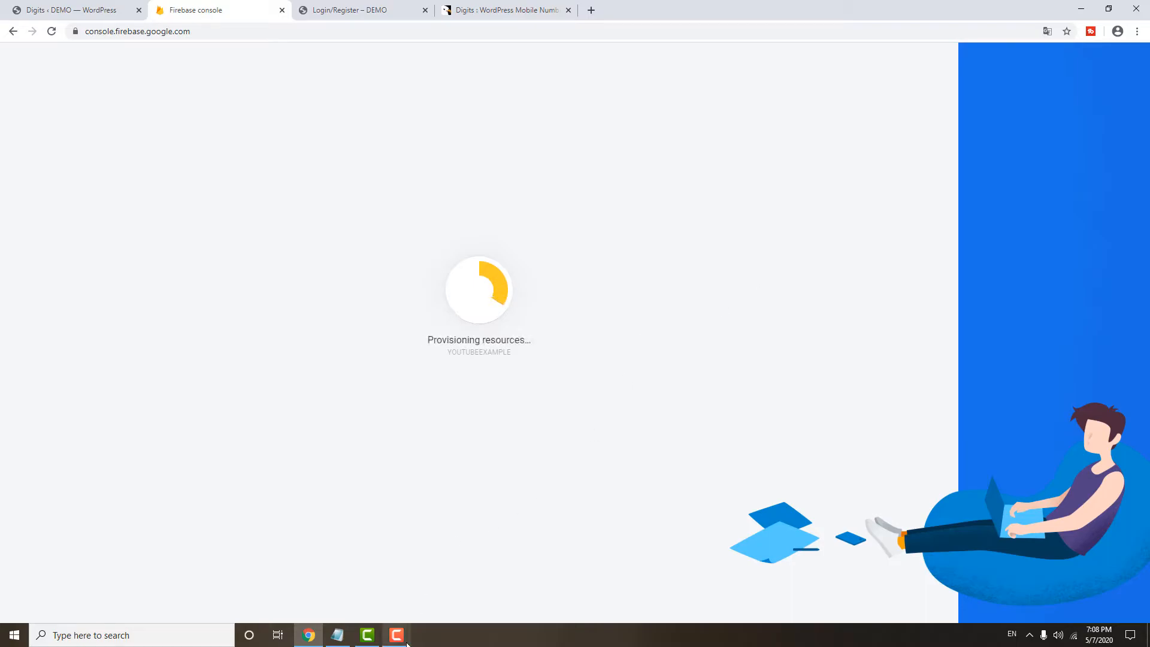
pyautogui.moveTo(407, 643)
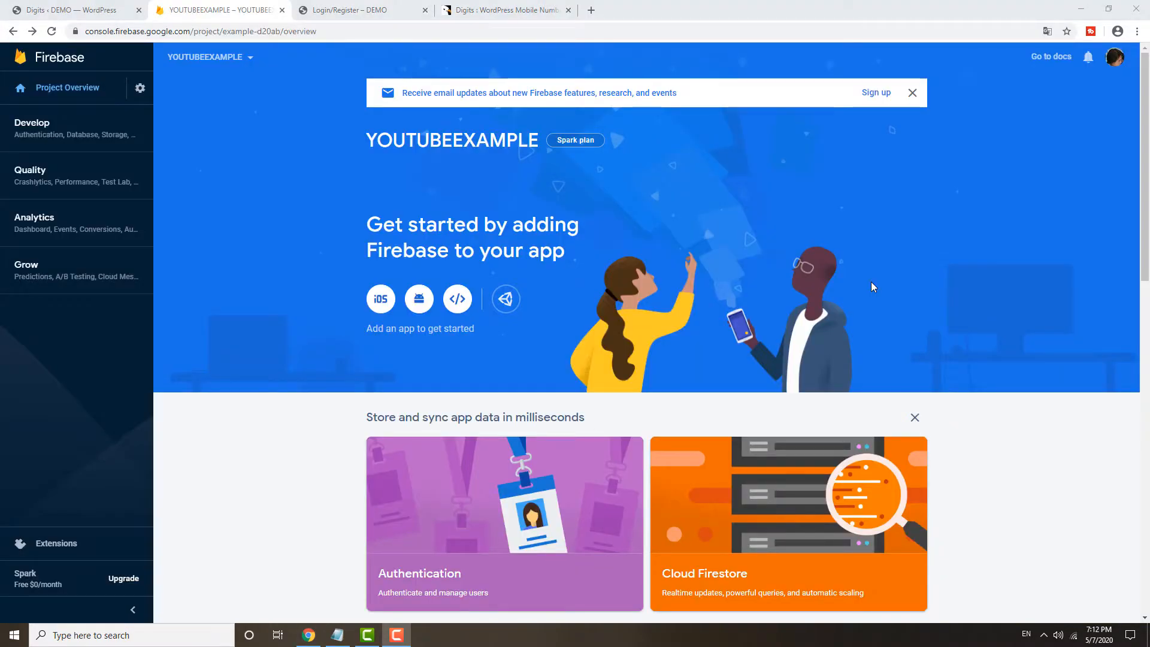
# Enable the Phone sign-in provider in the project's Authentication sign-in methods and save it.
pyautogui.click(37, 135)
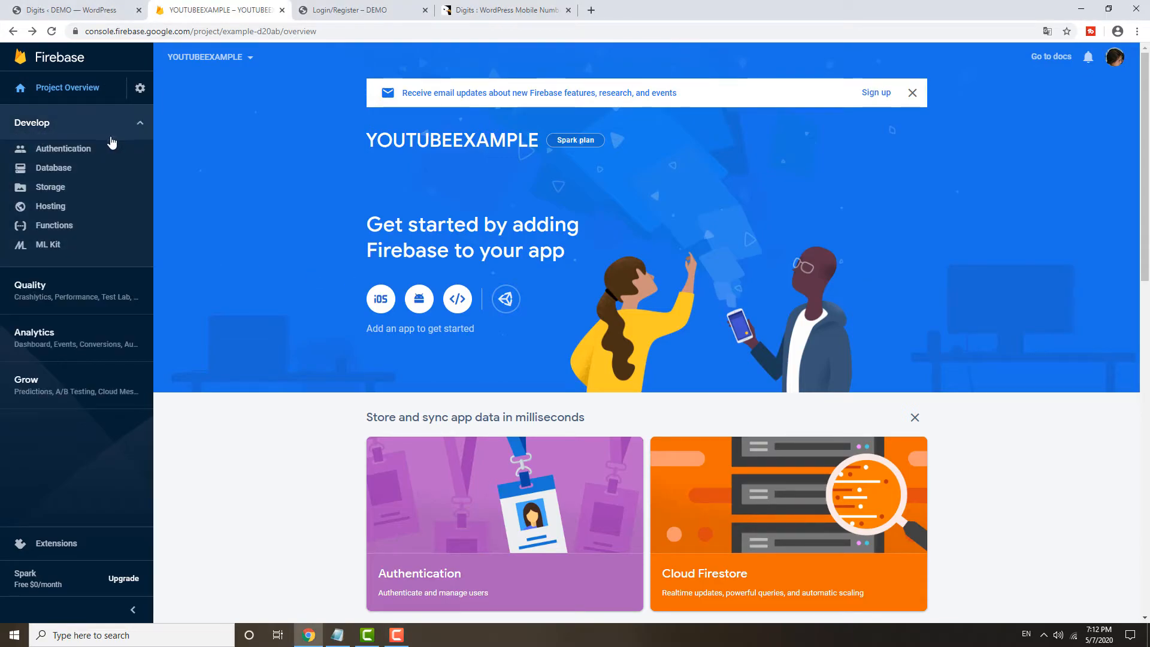
pyautogui.click(51, 150)
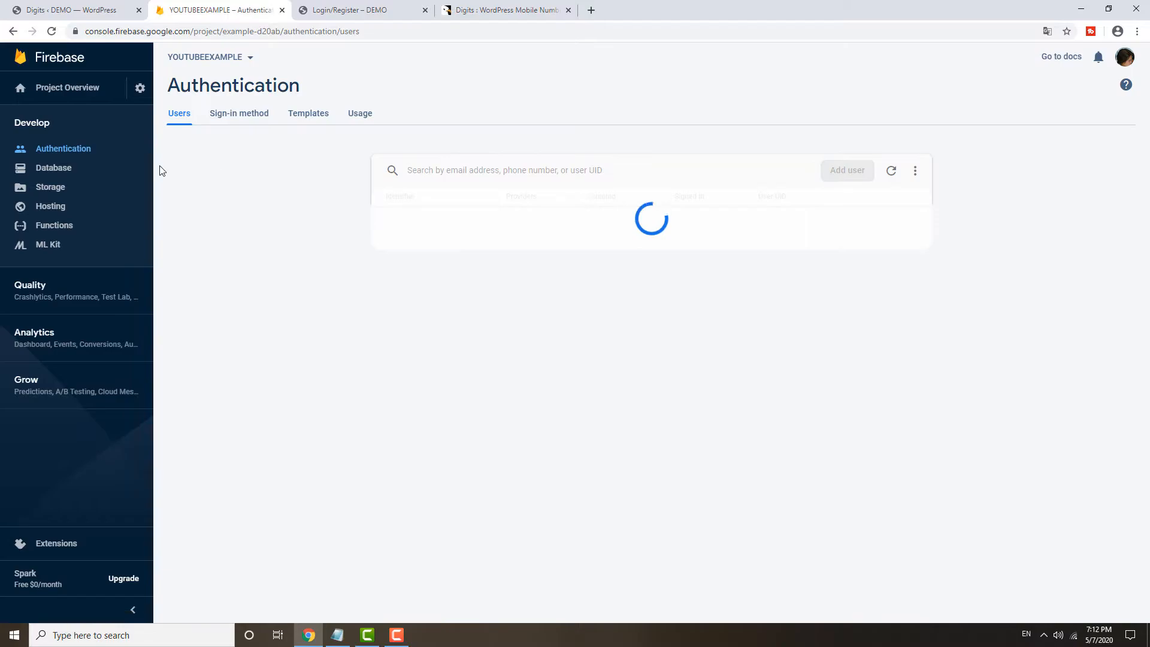
pyautogui.click(257, 123)
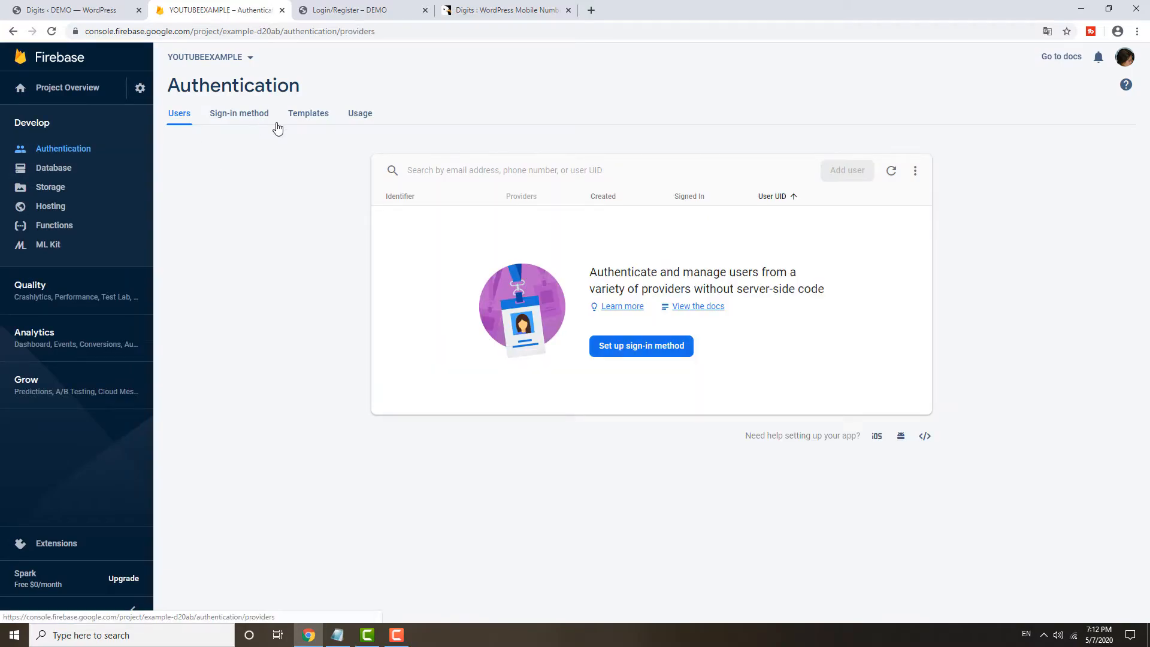
pyautogui.click(257, 122)
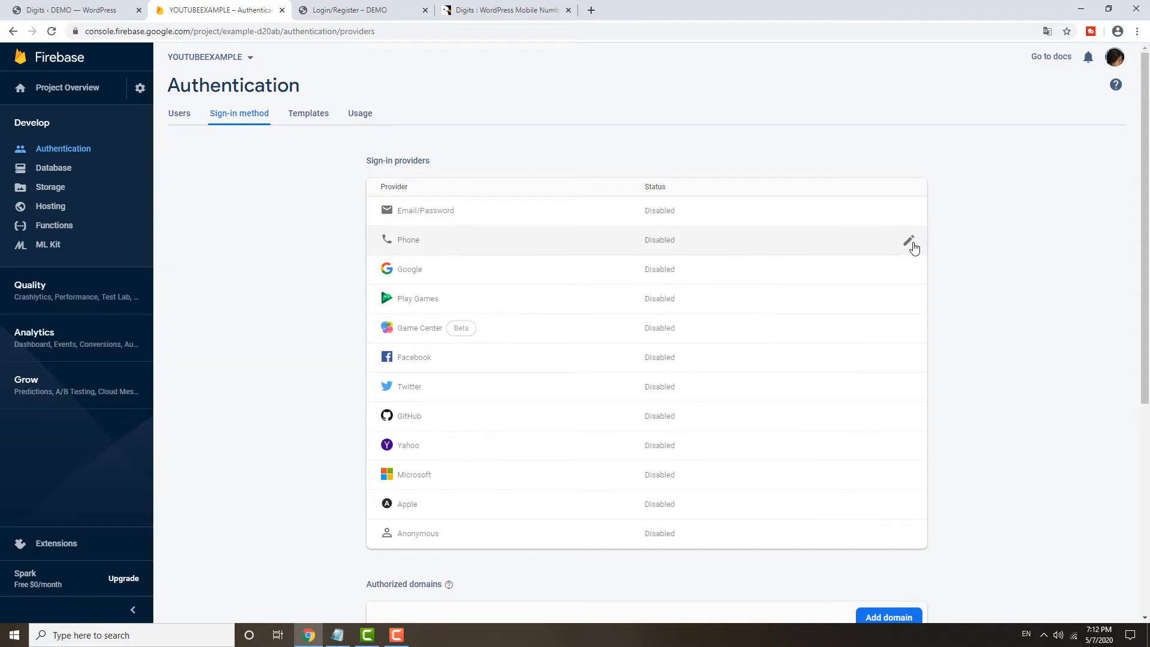
pyautogui.click(911, 245)
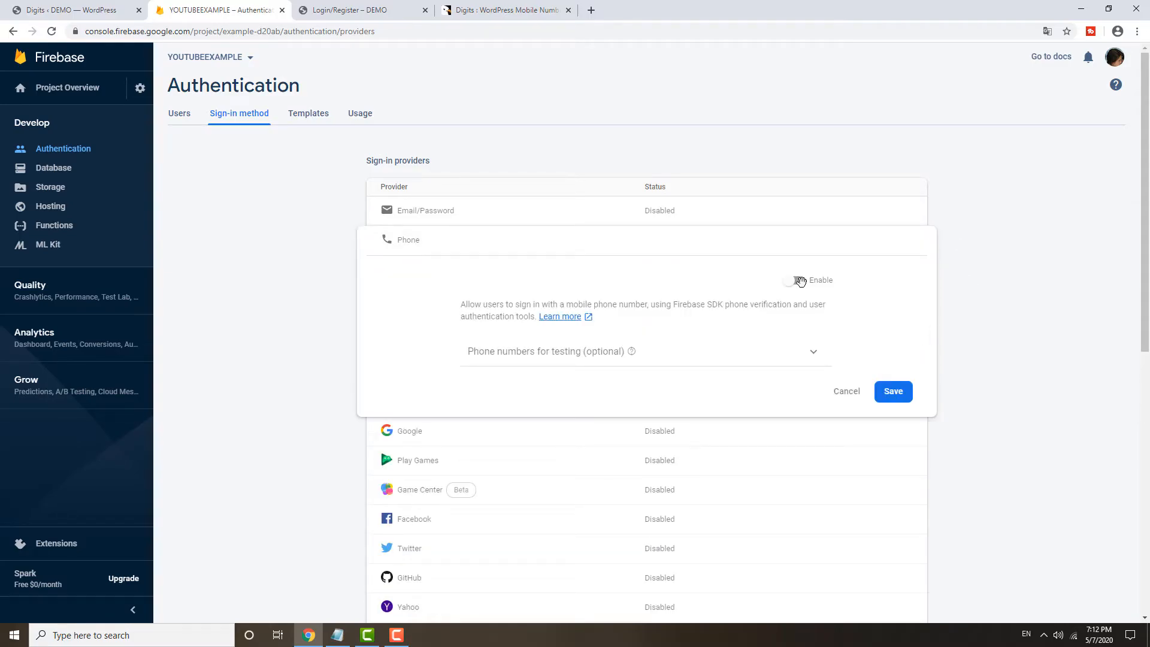
pyautogui.click(800, 280)
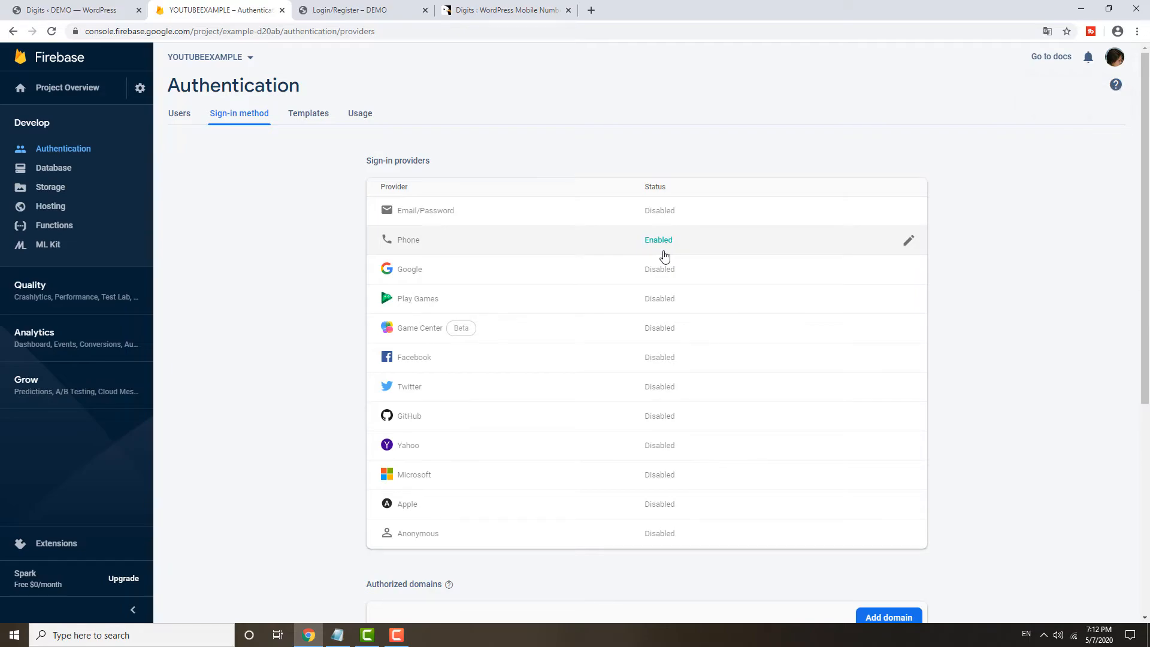
pyautogui.scroll(-4, 664, 256)
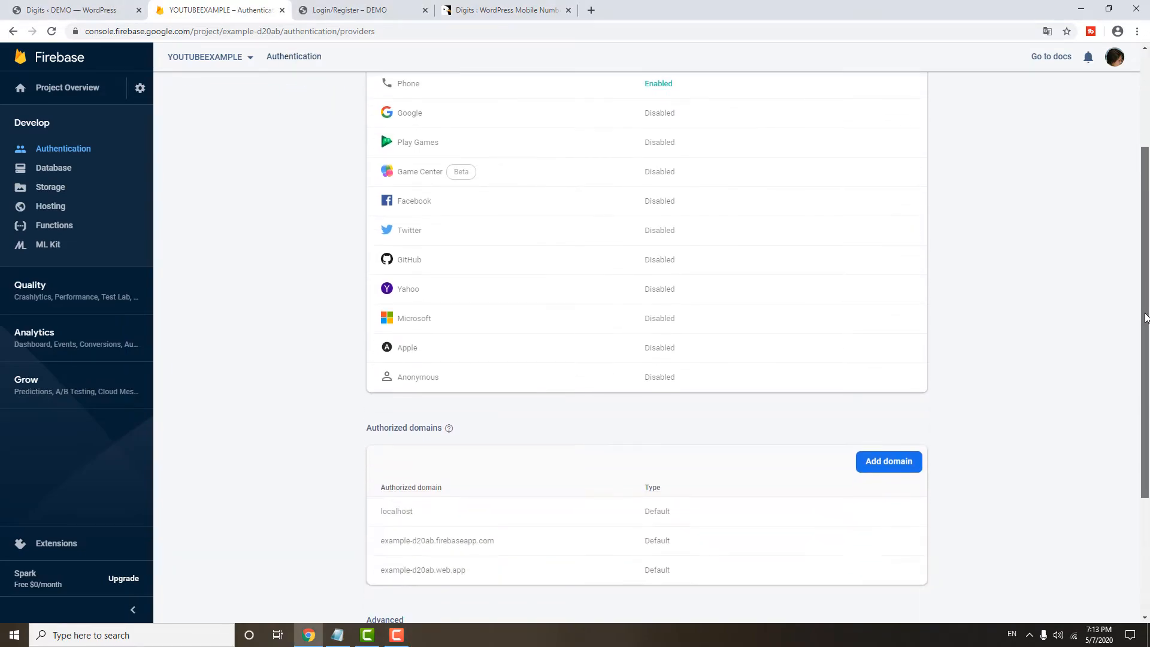
pyautogui.click(899, 377)
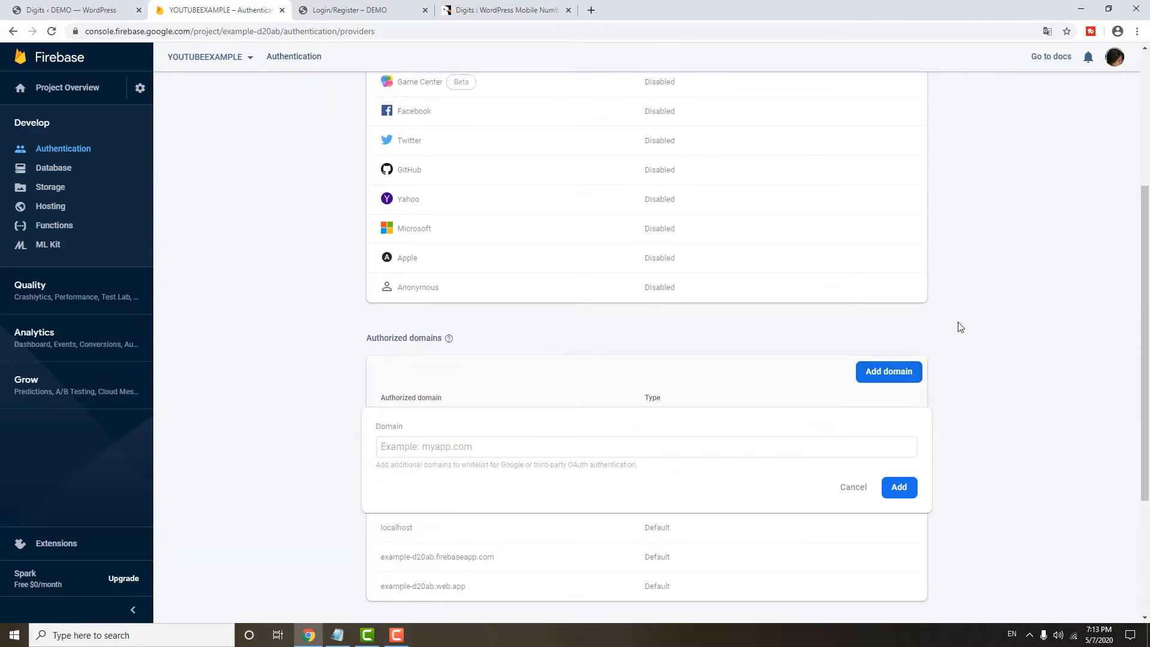
pyautogui.click(63, 10)
pyautogui.click(157, 31)
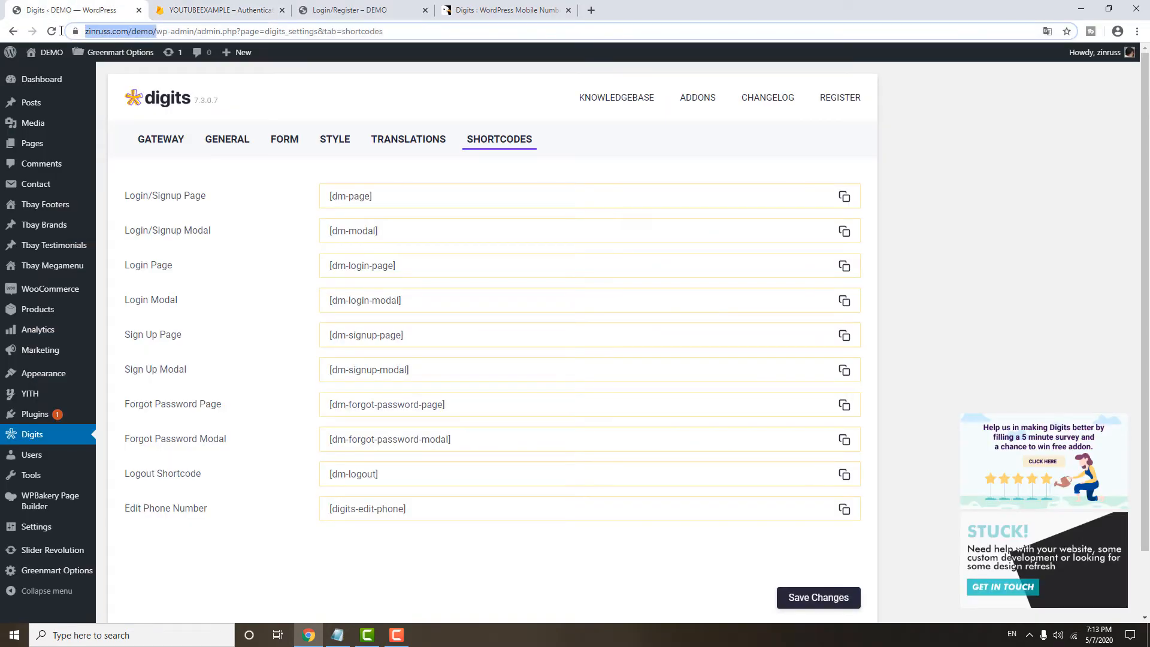
pyautogui.click(219, 10)
pyautogui.click(518, 441)
pyautogui.write('https://www.zinruss.com/demo/')
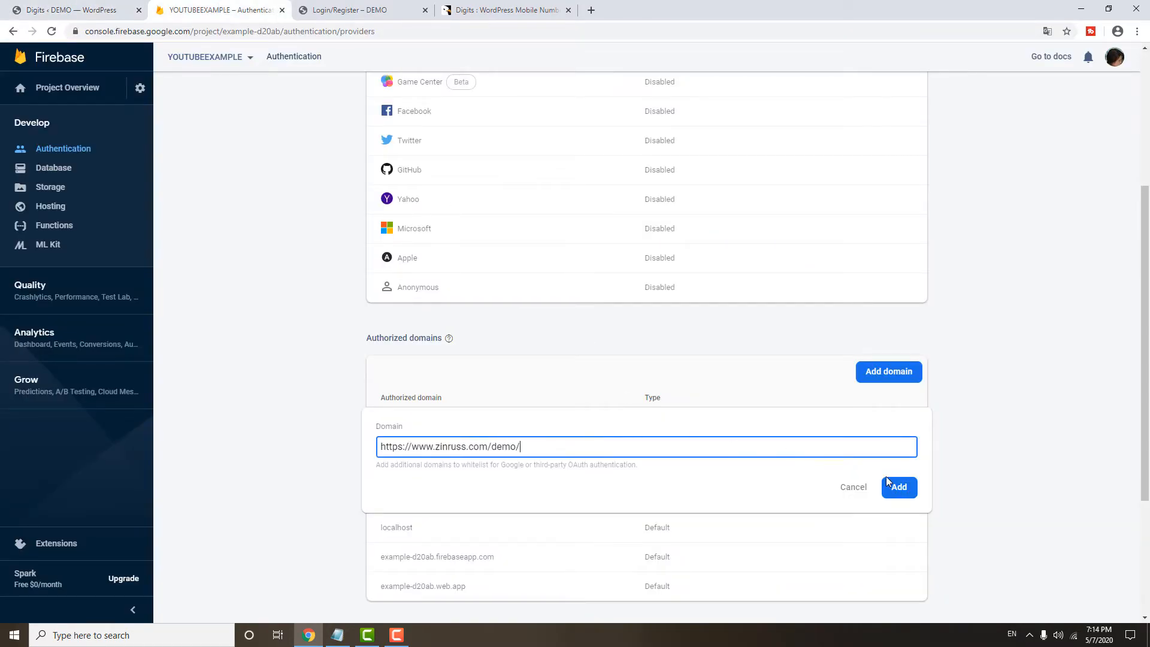
pyautogui.click(898, 487)
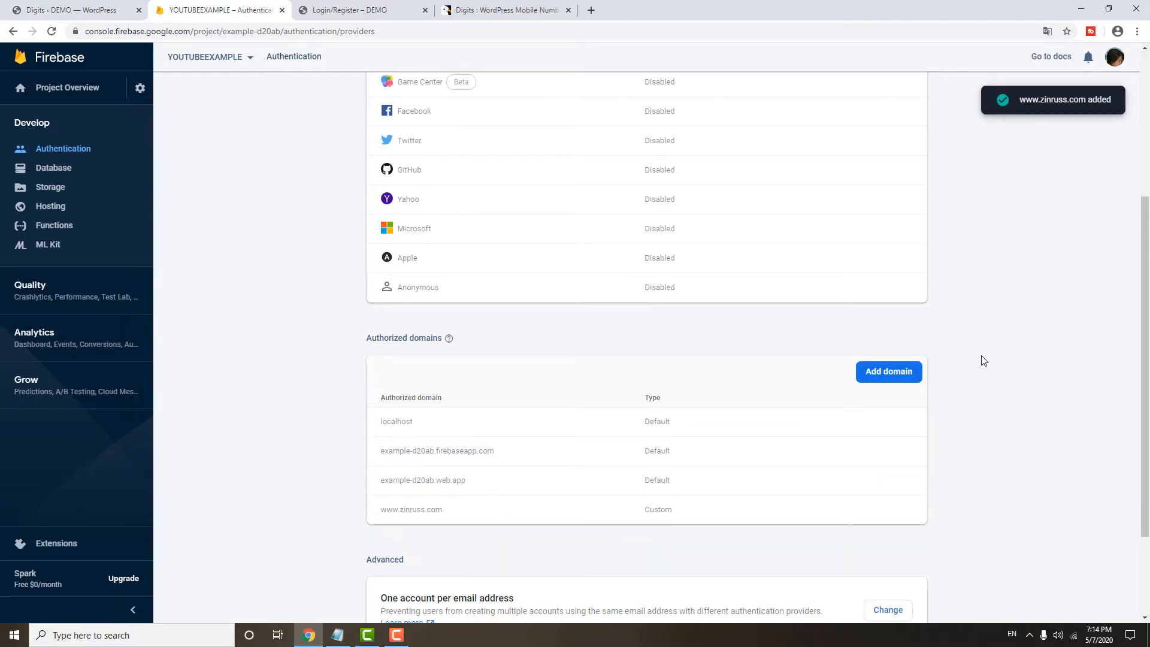
# Register a web app nicknamed YOUTUBEPREVIEW in the Firebase project without Firebase Hosting, and return to the project console.
pyautogui.scroll(-2, 982, 362)
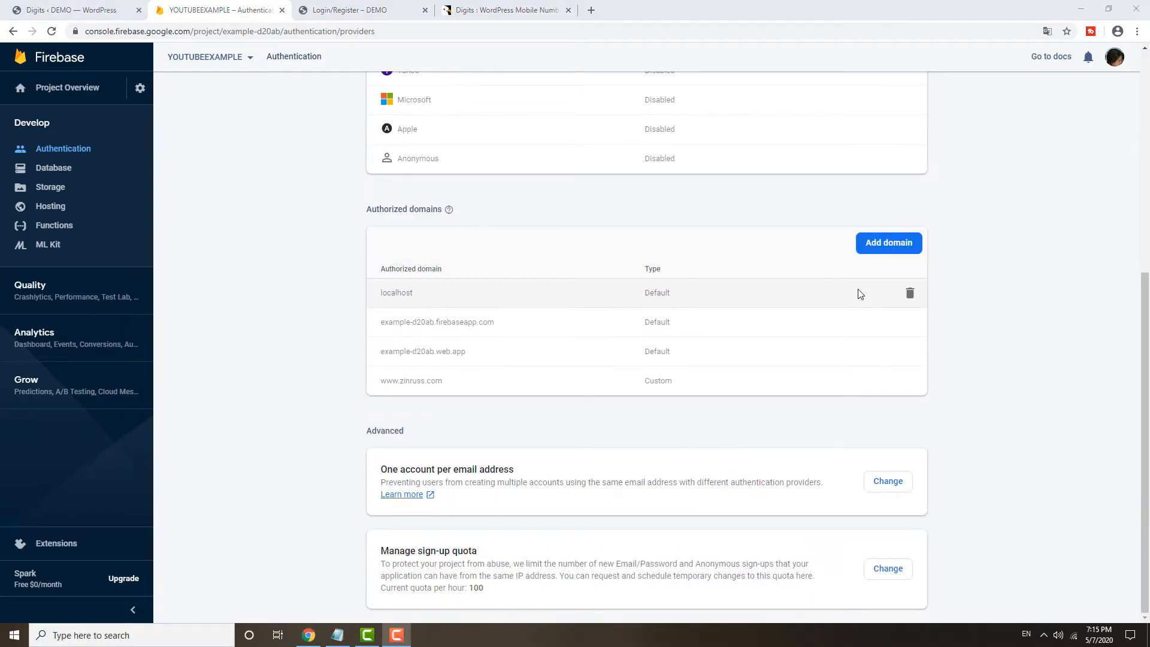
pyautogui.click(85, 97)
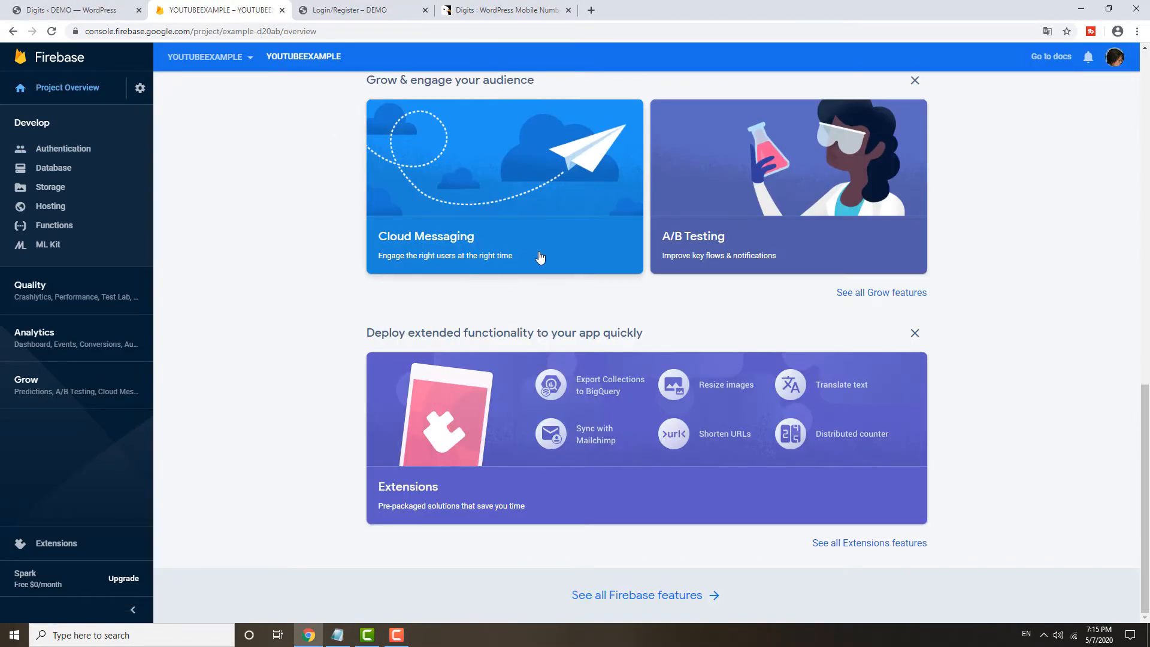
pyautogui.click(310, 65)
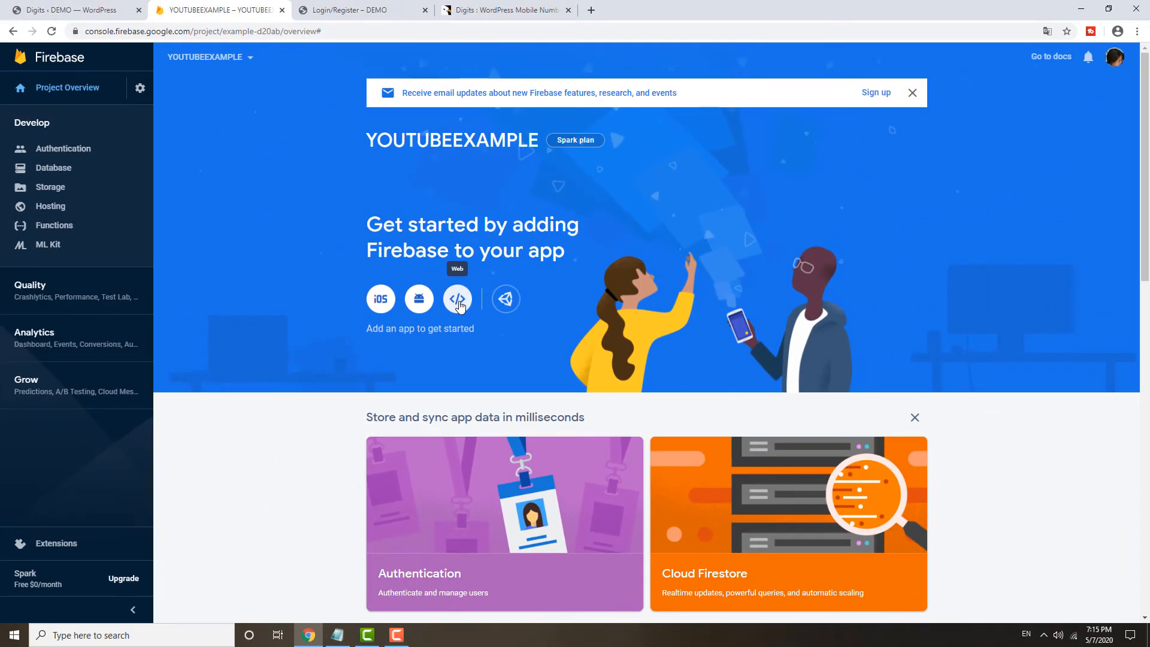
pyautogui.click(458, 300)
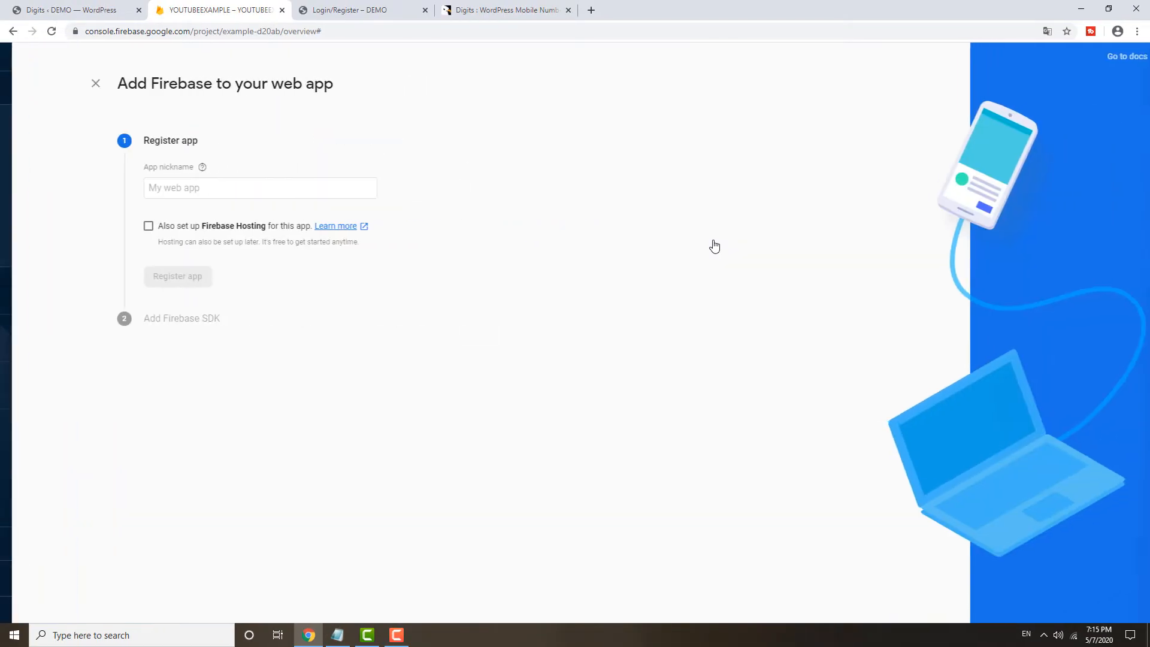
pyautogui.click(207, 191)
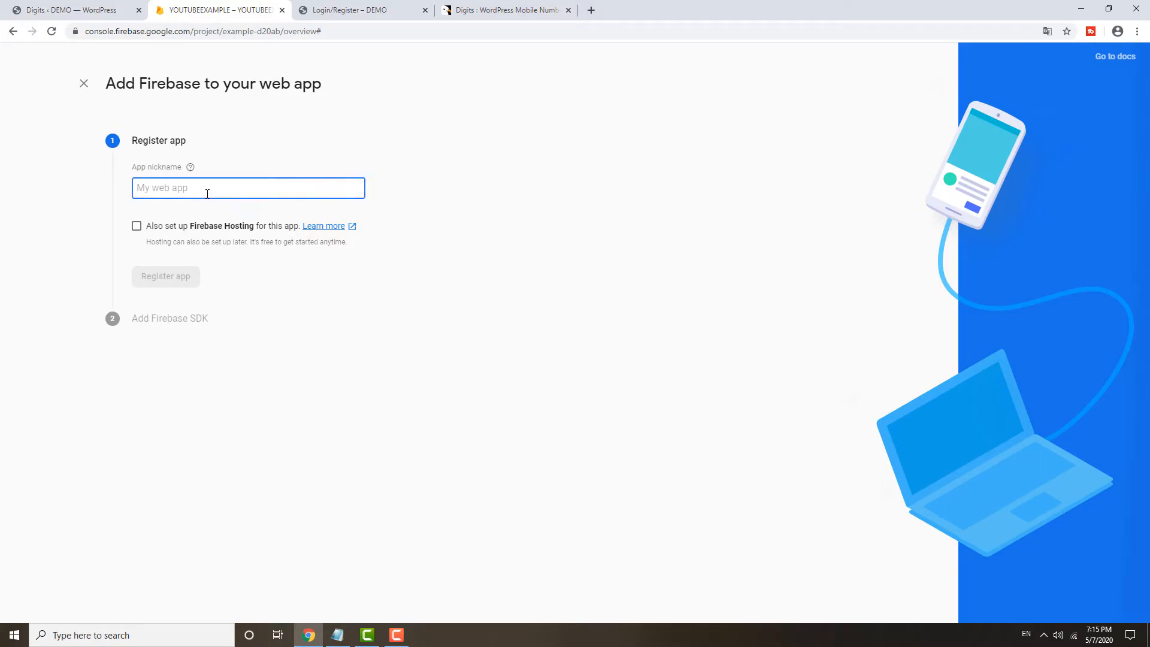
pyautogui.write('Y')
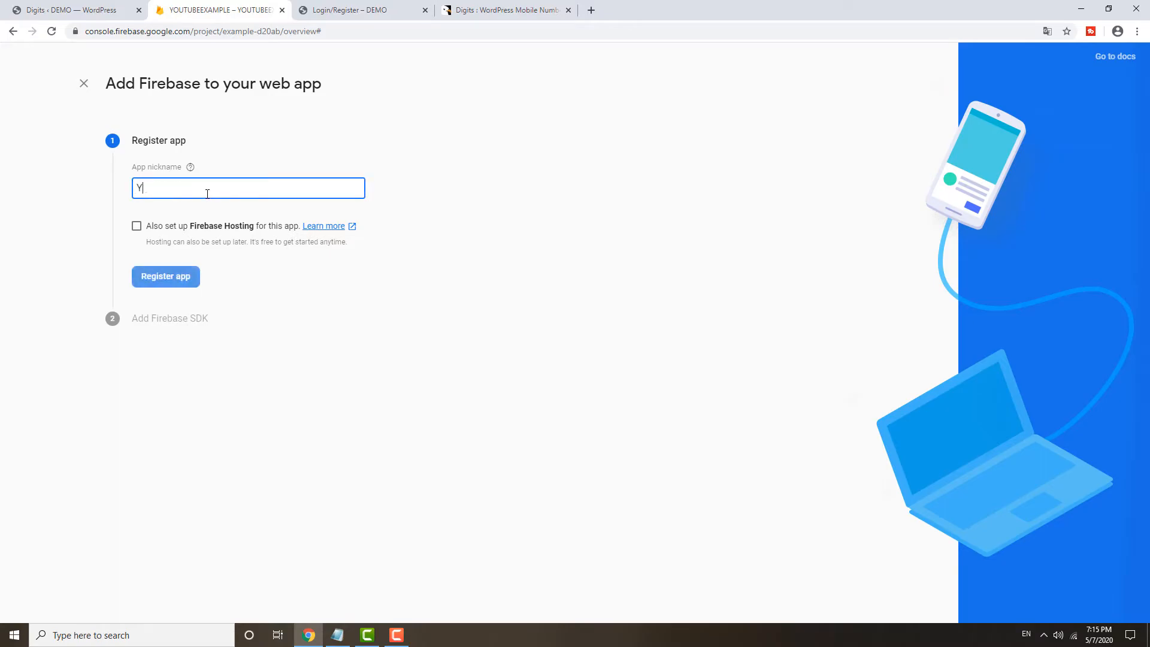
pyautogui.write('OUTUBEPREVIEW')
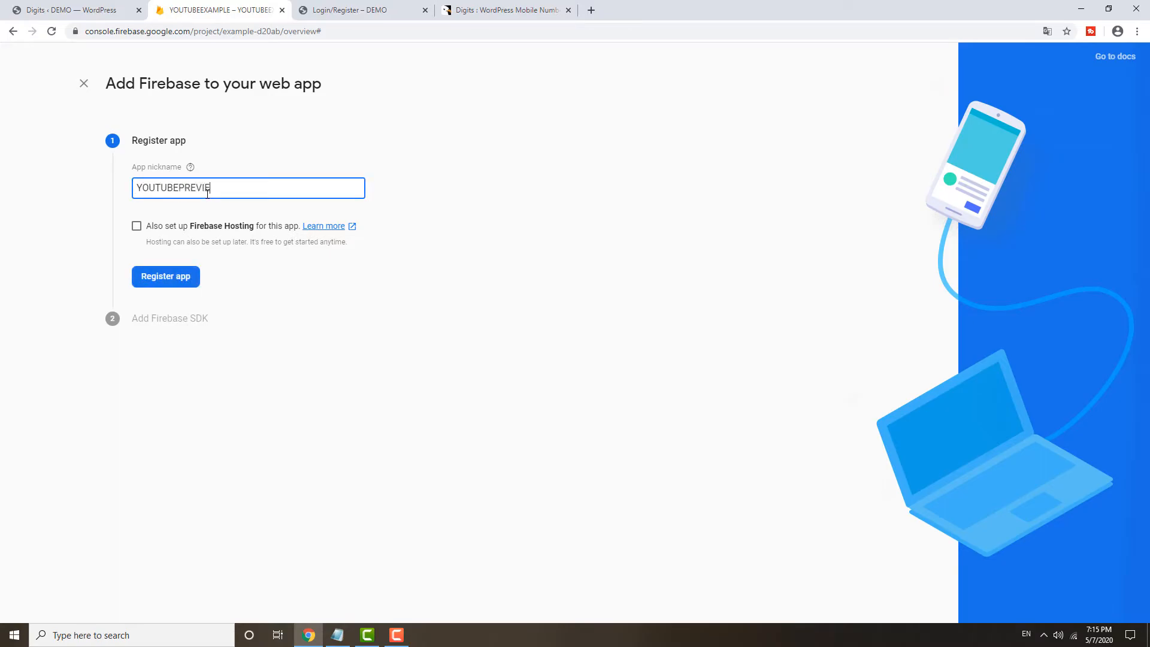
pyautogui.click(162, 279)
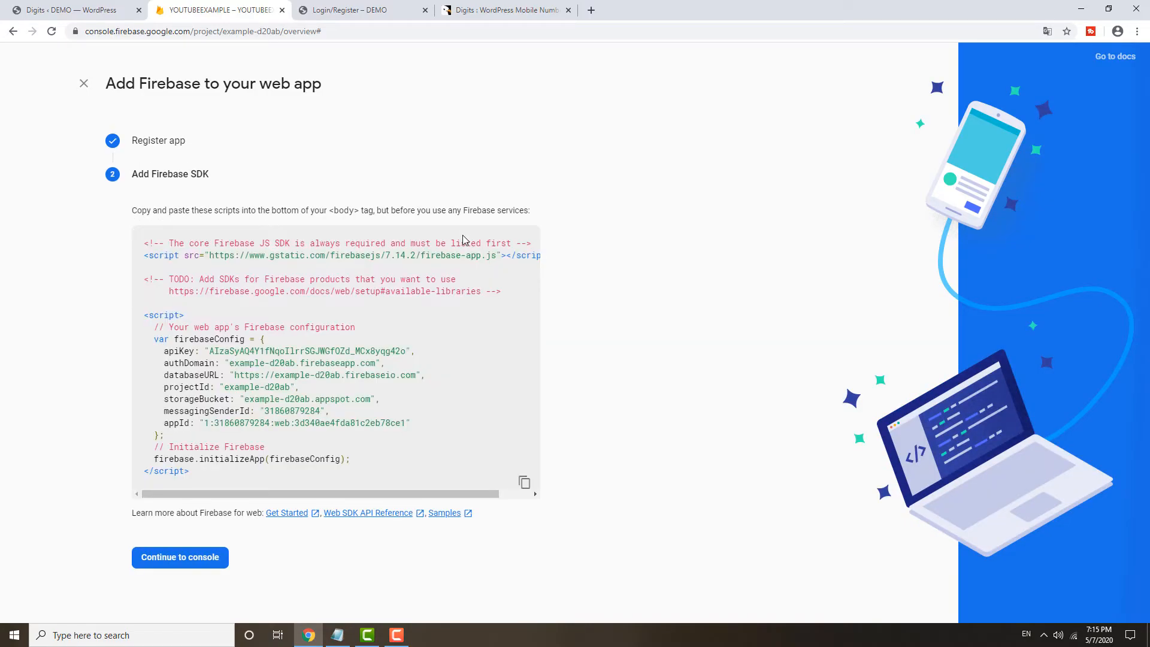
pyautogui.click(179, 562)
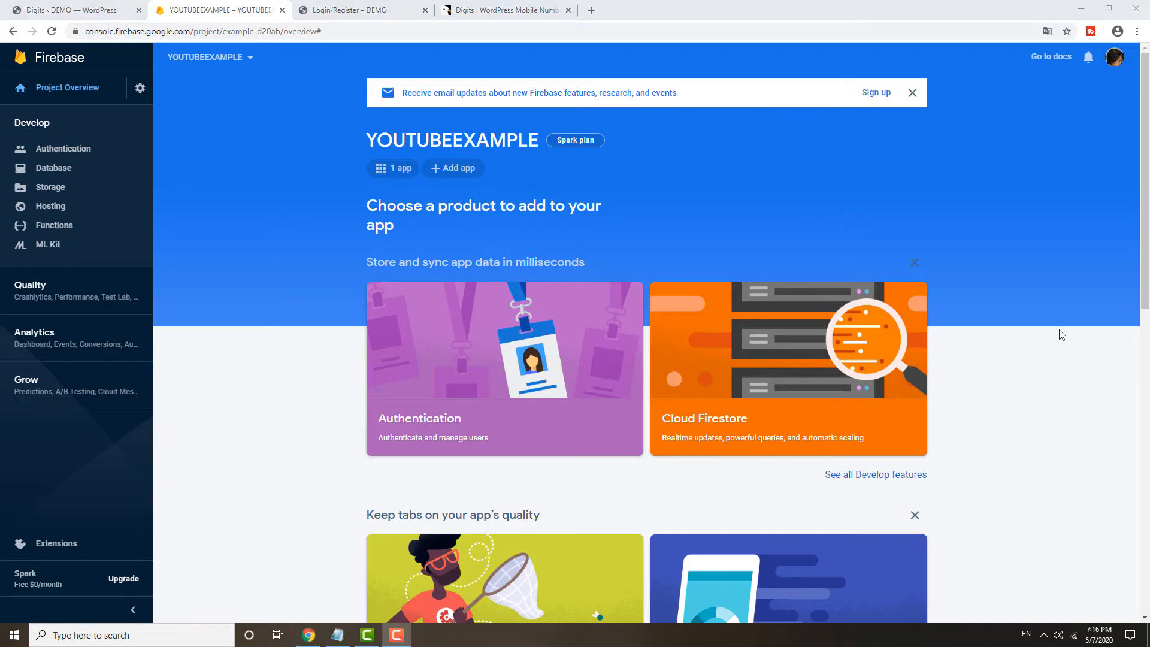
# Open the YOUTUBEPREVIEW app's settings, switch its Firebase SDK snippet to Config and select the whole configuration code for copying.
pyautogui.click(394, 178)
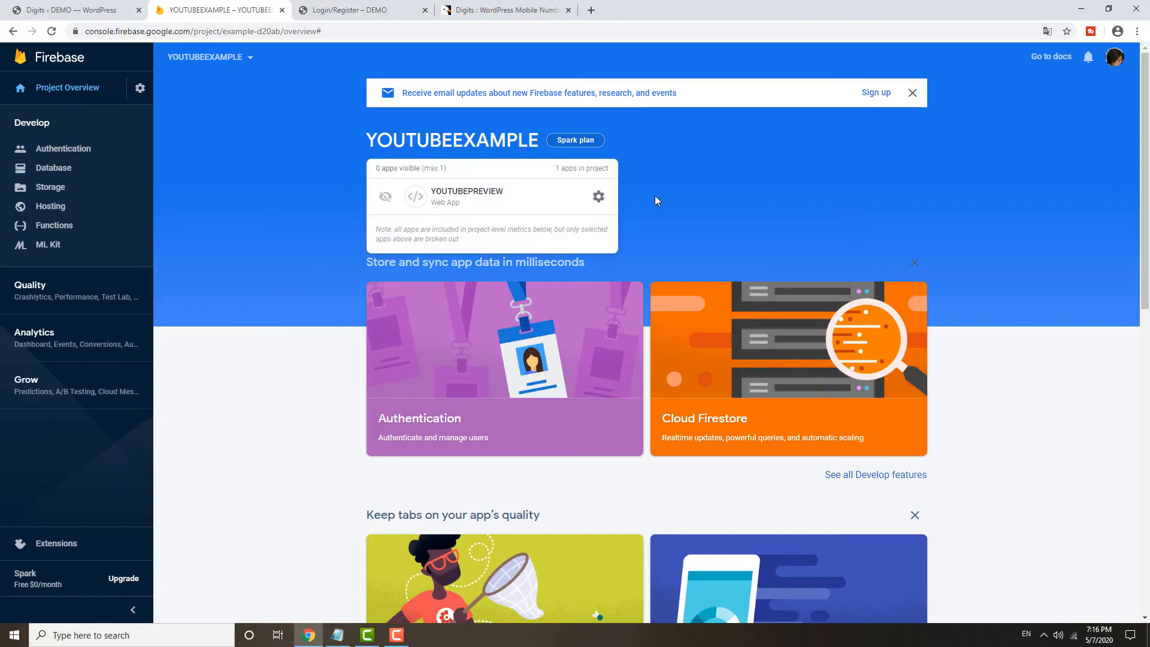
pyautogui.click(598, 198)
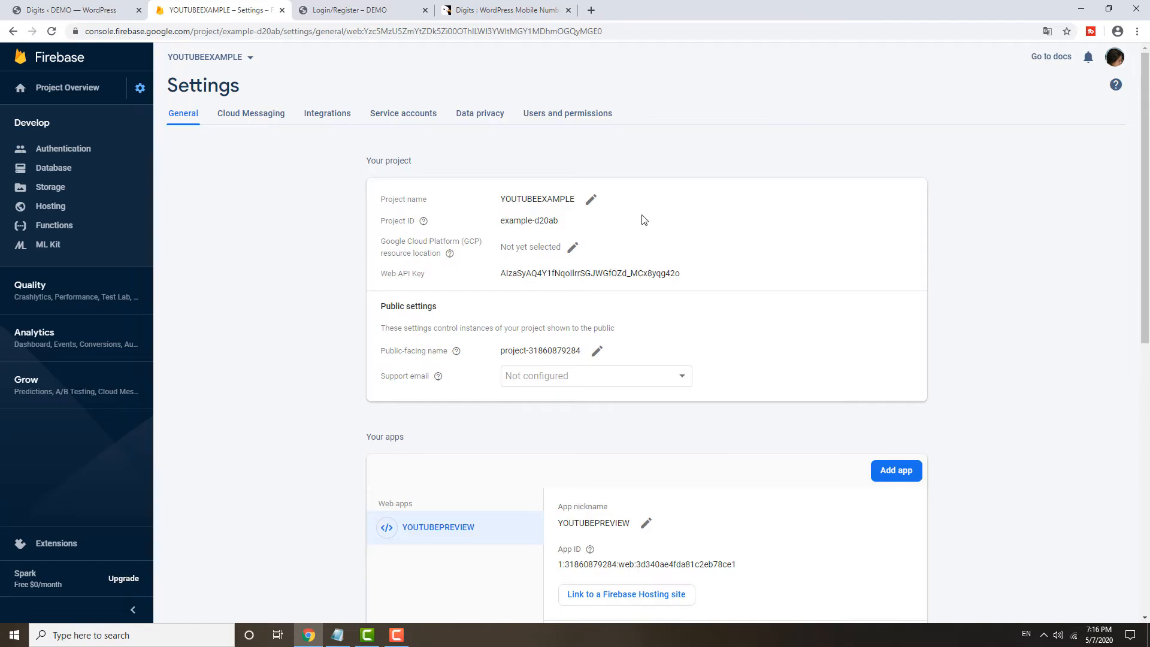
pyautogui.moveTo(1147, 158); pyautogui.dragTo(1141, 213)
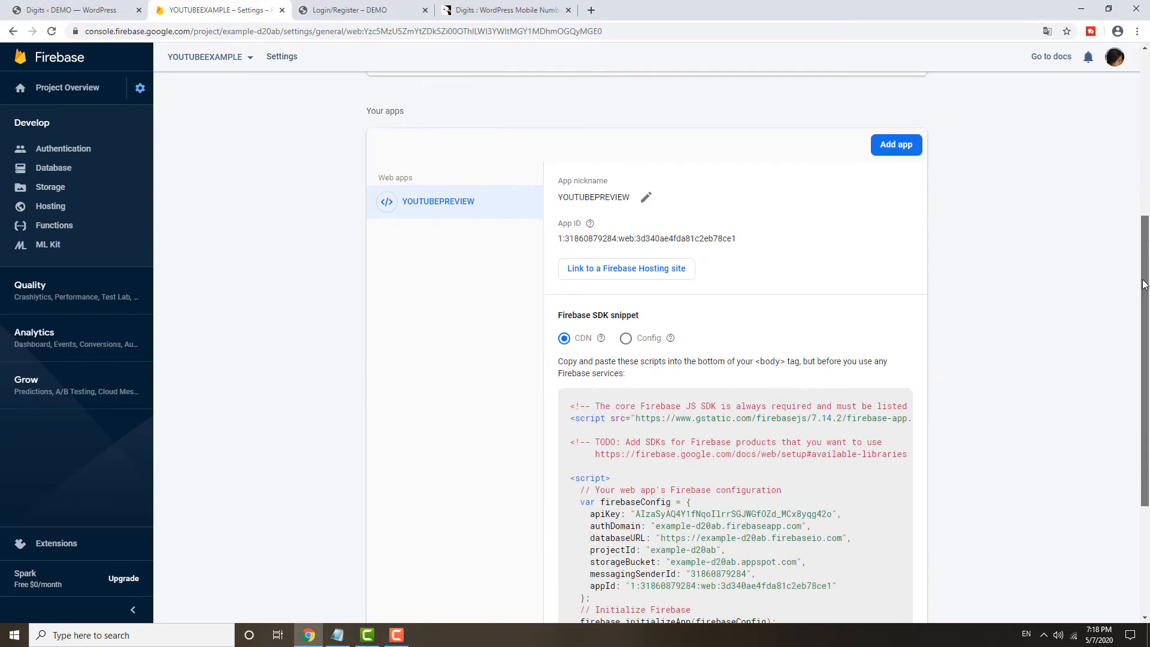
pyautogui.scroll(-1, 663, 324)
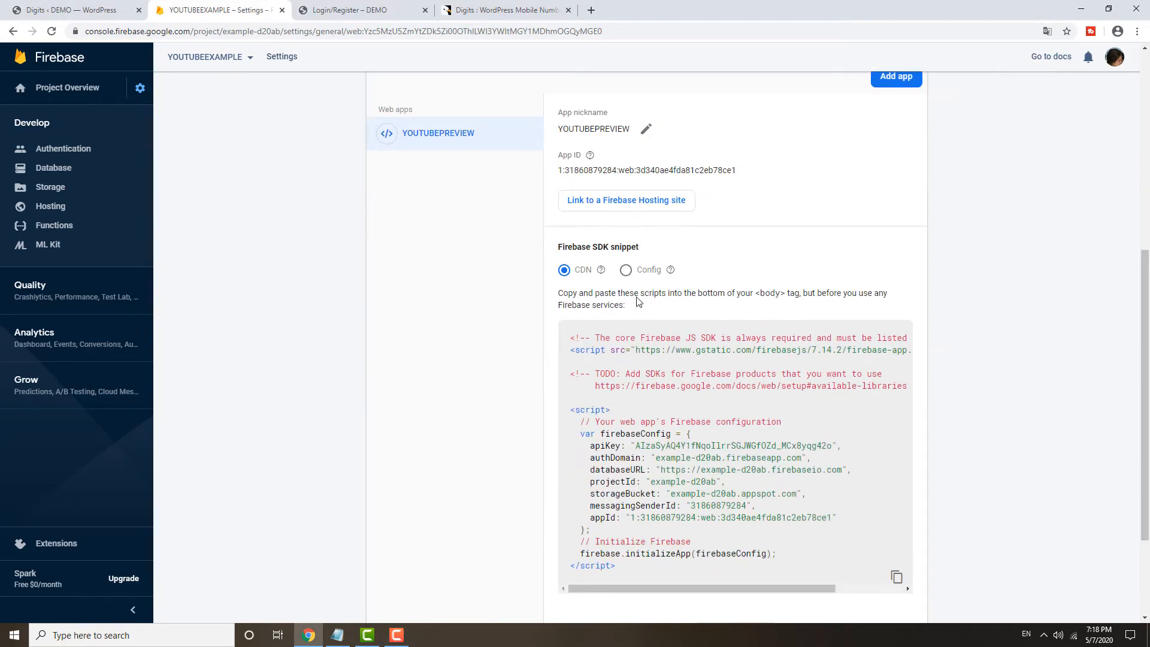
pyautogui.click(626, 271)
pyautogui.moveTo(595, 446); pyautogui.dragTo(566, 334)
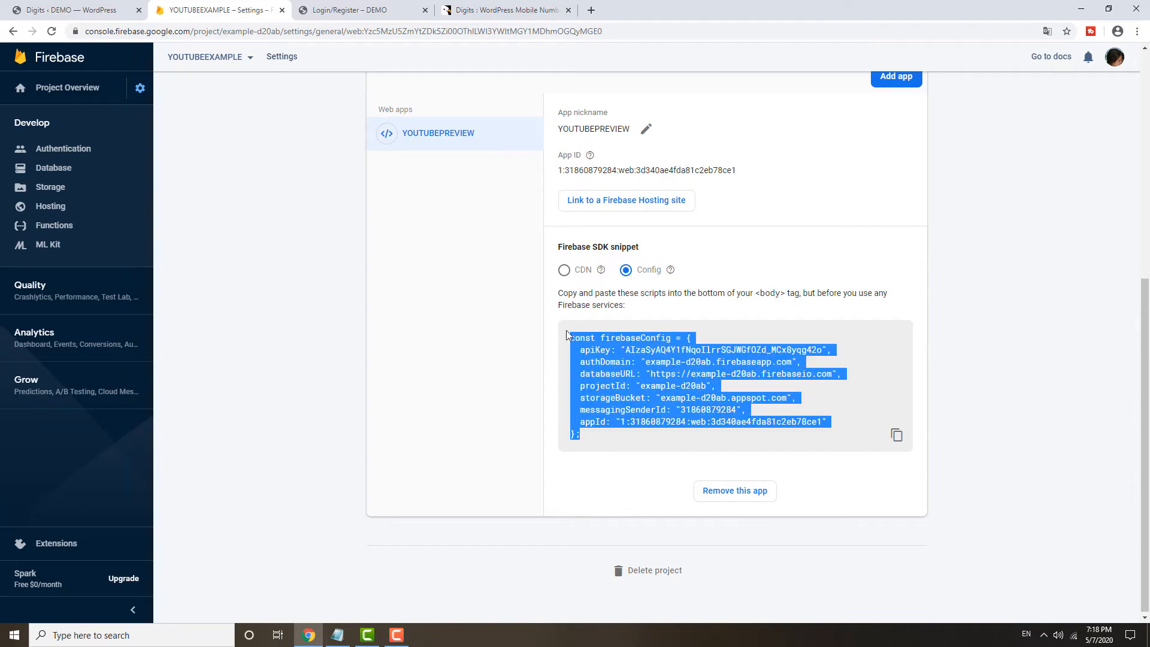
# Paste the copied Firebase configuration, including its API key, into the Firebase Config field of the Digits gateway settings.
pyautogui.click(53, 6)
pyautogui.click(152, 146)
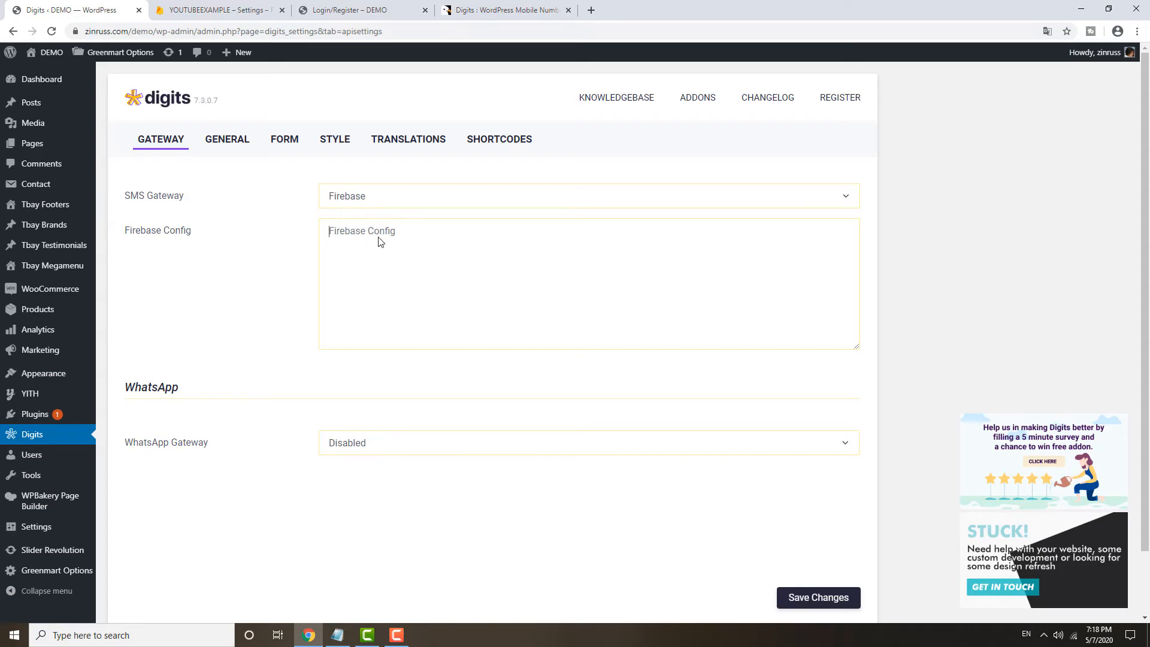
pyautogui.click(226, 7)
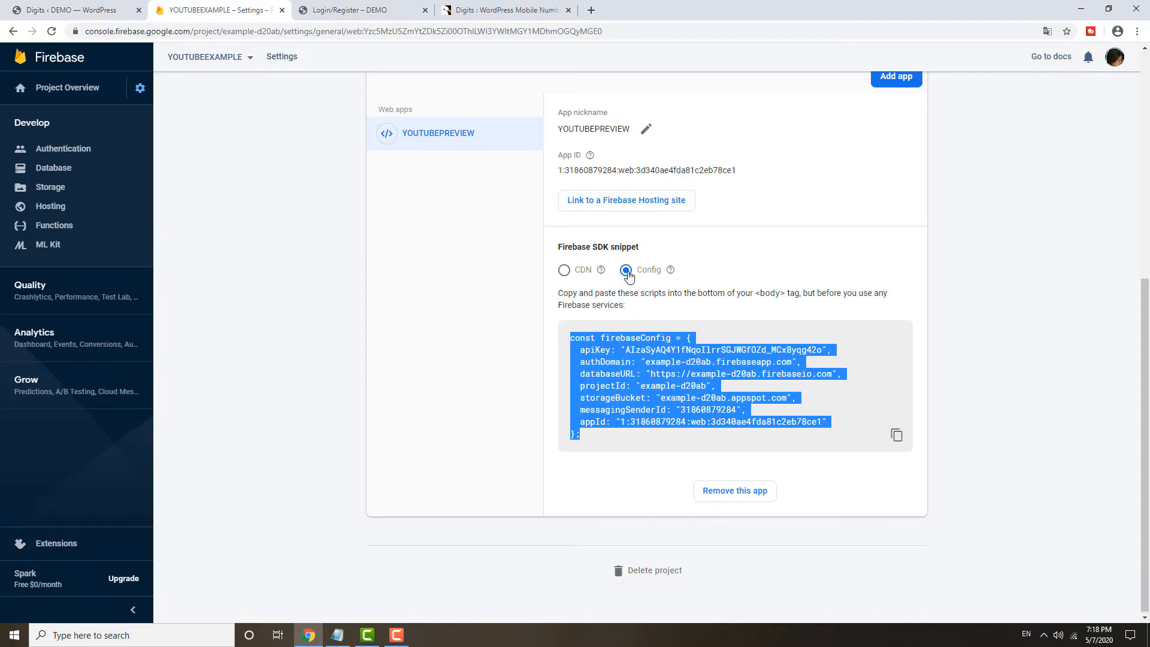
pyautogui.click(97, 10)
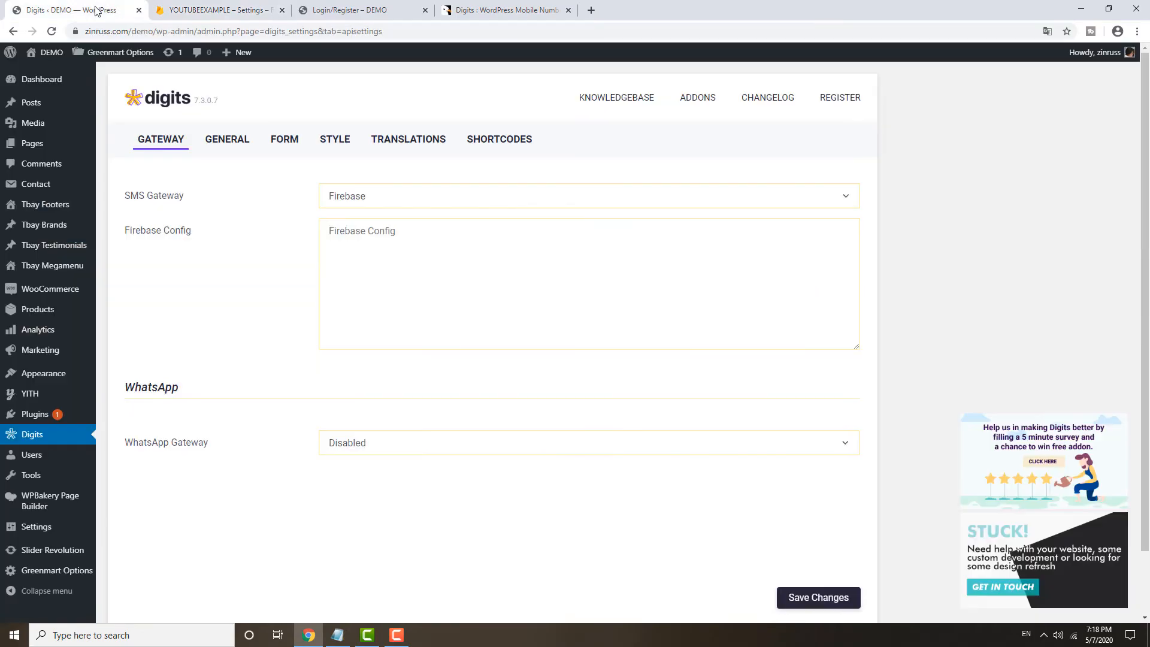
pyautogui.click(355, 248)
pyautogui.hotkey('ctrl', 'v')
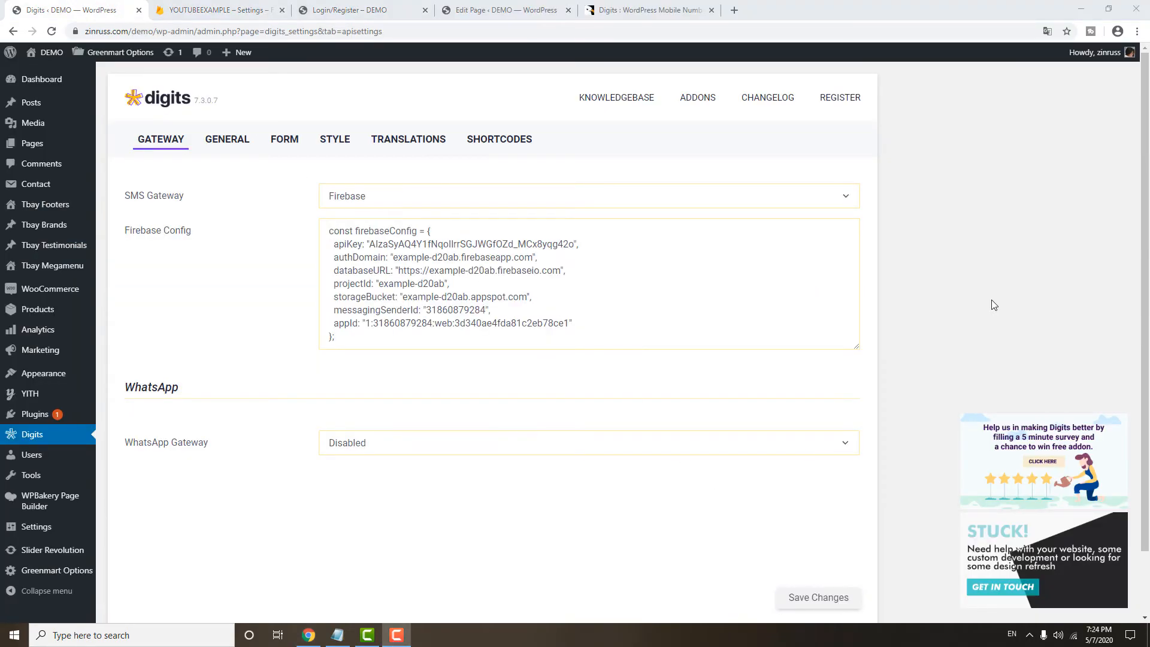
# Review the Digits shortcodes and the [dm-page] shortcode placed in the Login/Register page content.
pyautogui.click(491, 146)
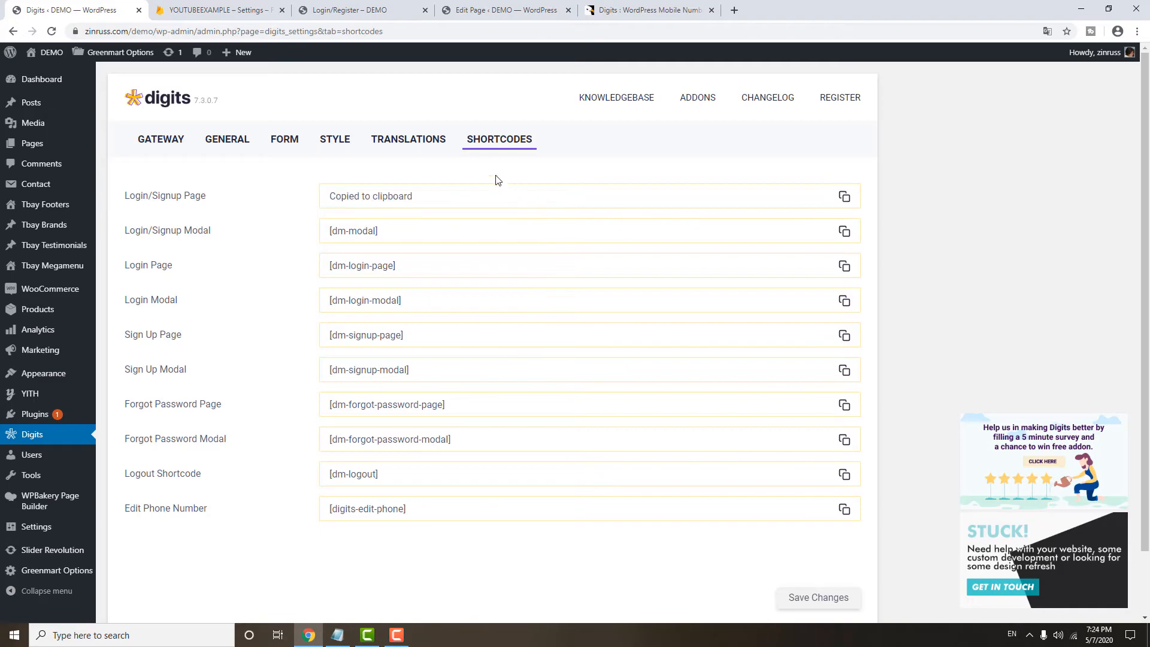
pyautogui.click(469, 14)
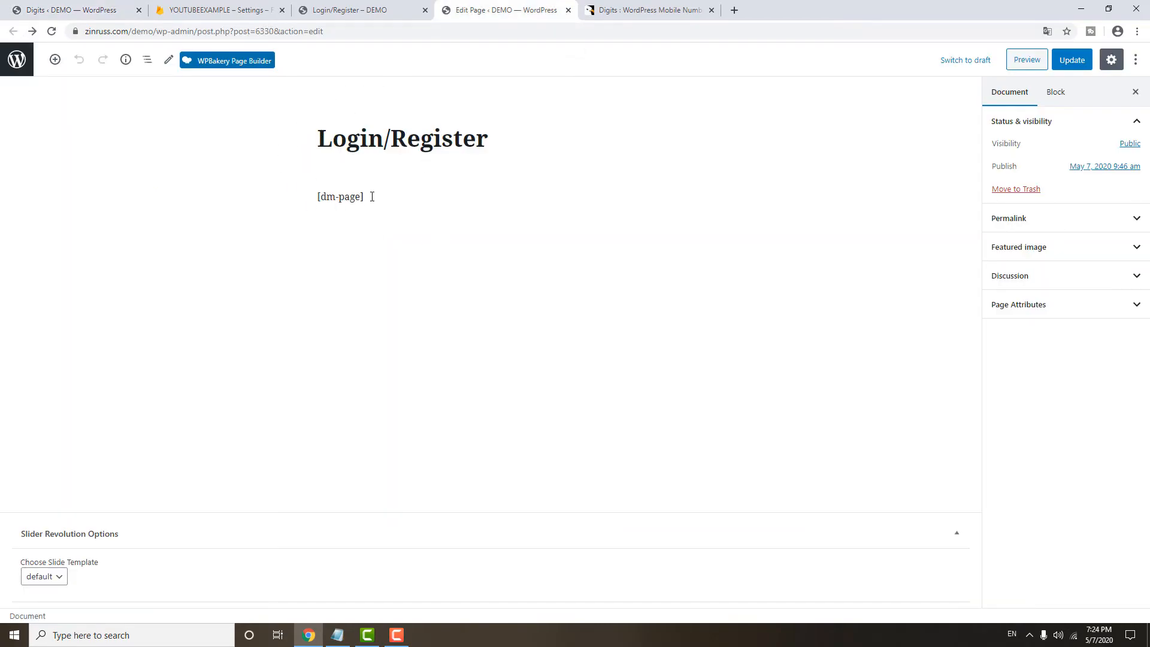
pyautogui.moveTo(372, 196); pyautogui.dragTo(290, 200)
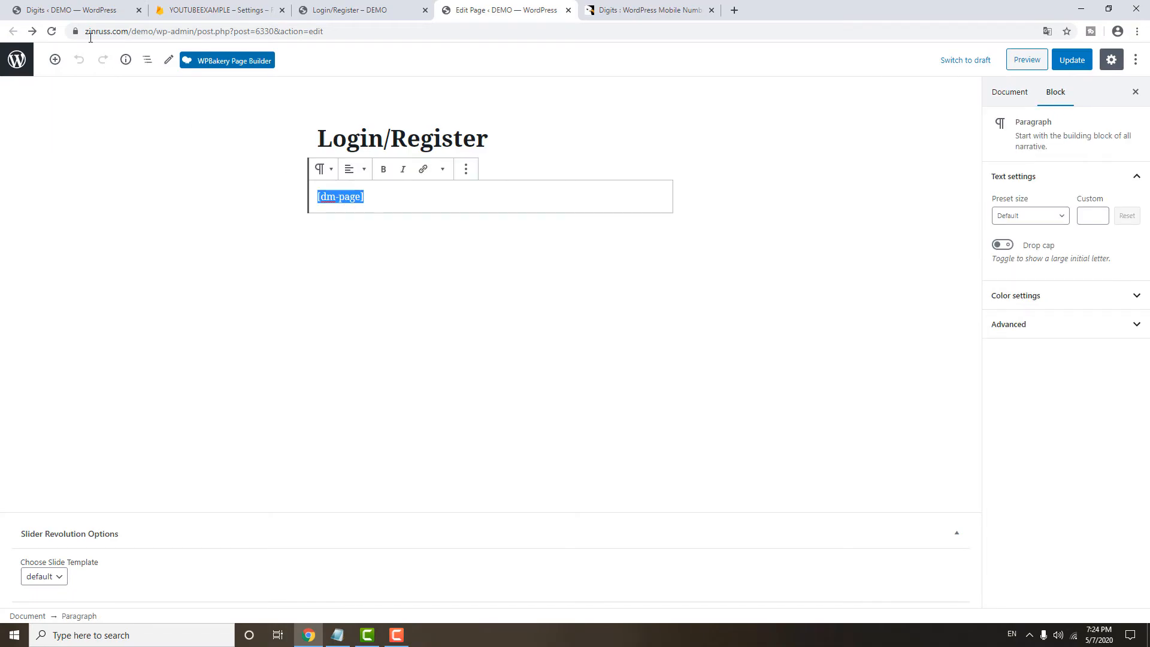
pyautogui.click(91, 17)
pyautogui.click(473, 13)
# Open the Login/Register page in the WPBakery backend editor and add a Text Block above the [dm-page] block.
pyautogui.click(218, 66)
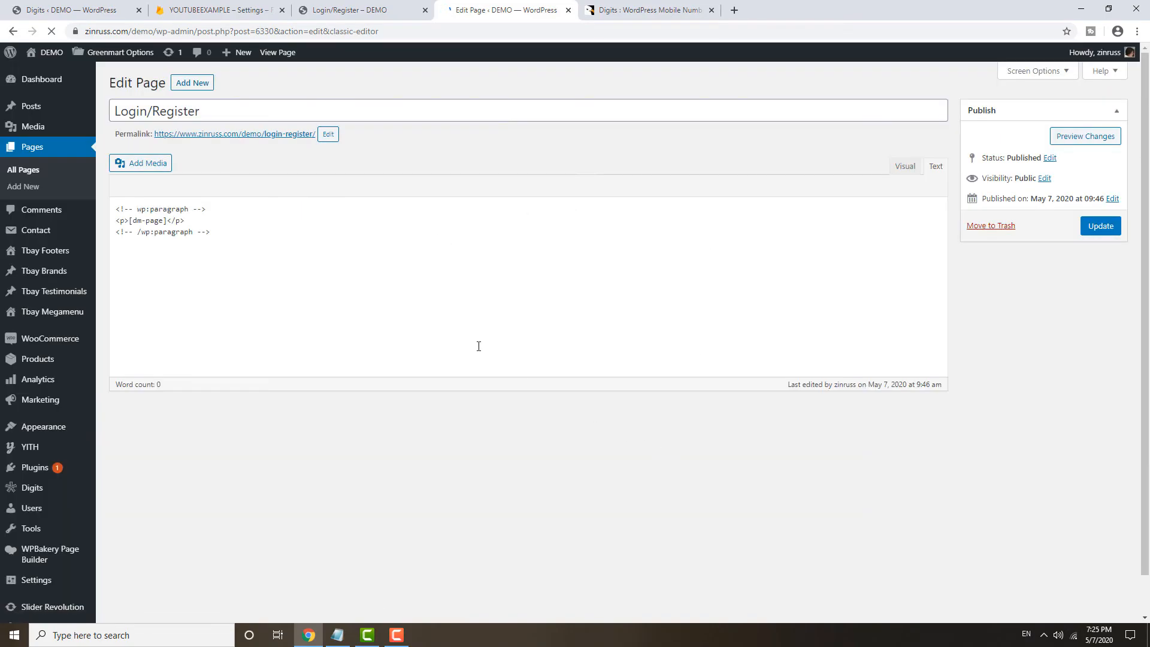
pyautogui.click(164, 161)
pyautogui.click(516, 275)
pyautogui.click(472, 185)
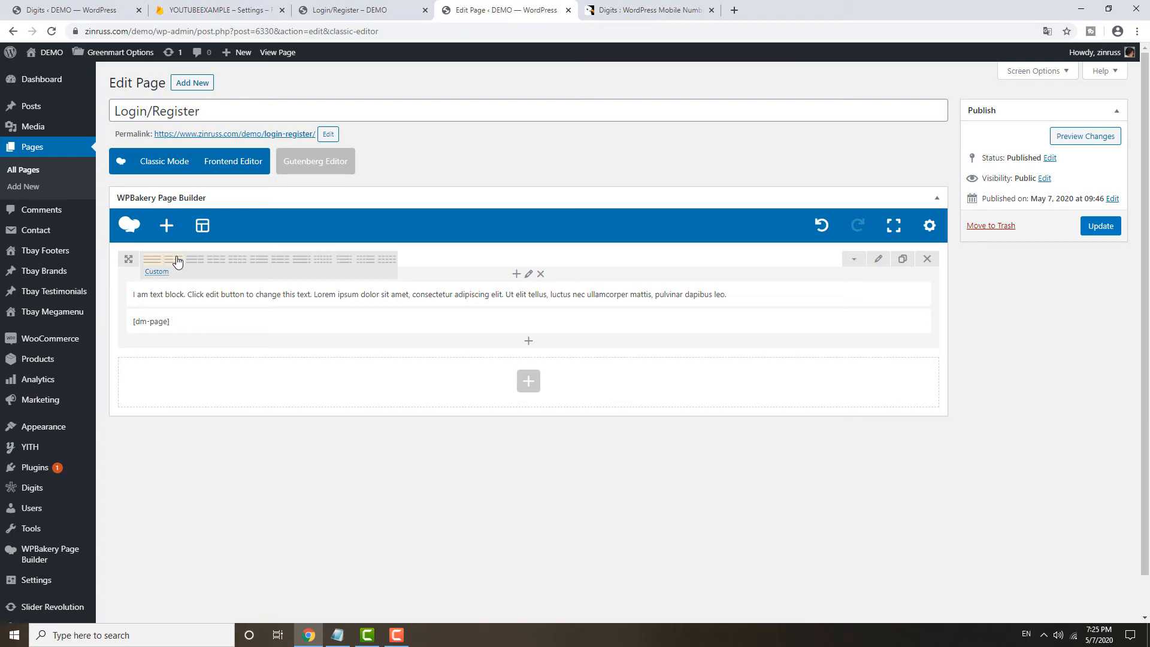
# Split the row into two equal columns and move the [dm-page] text block into the second column.
pyautogui.click(176, 260)
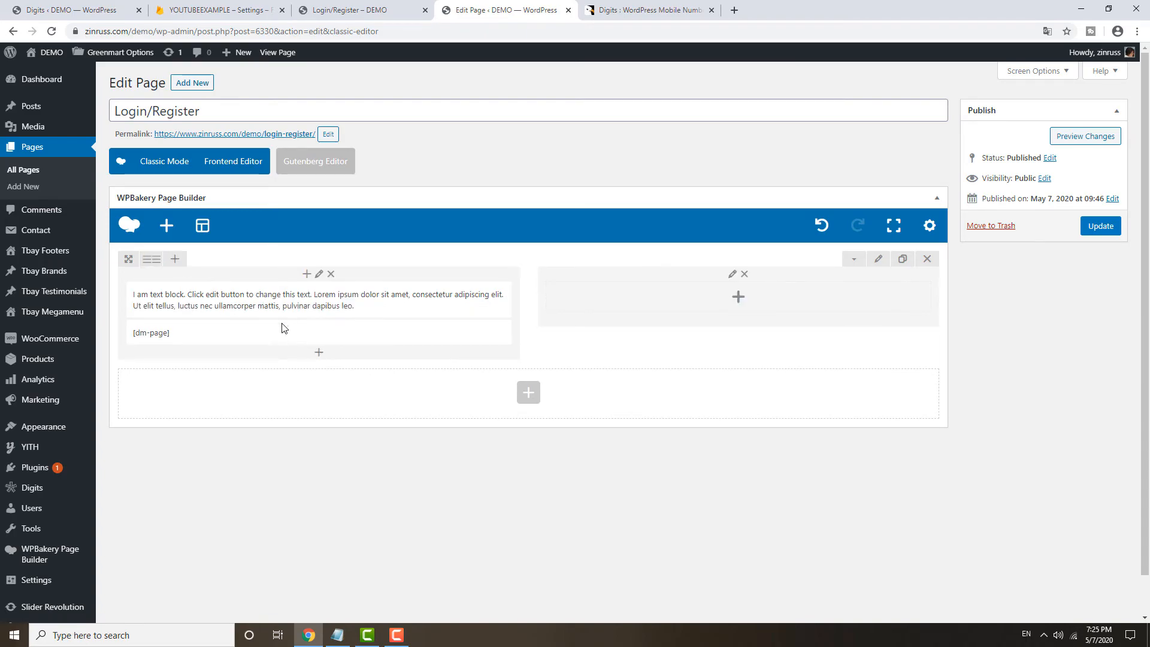
pyautogui.moveTo(286, 329); pyautogui.dragTo(665, 282)
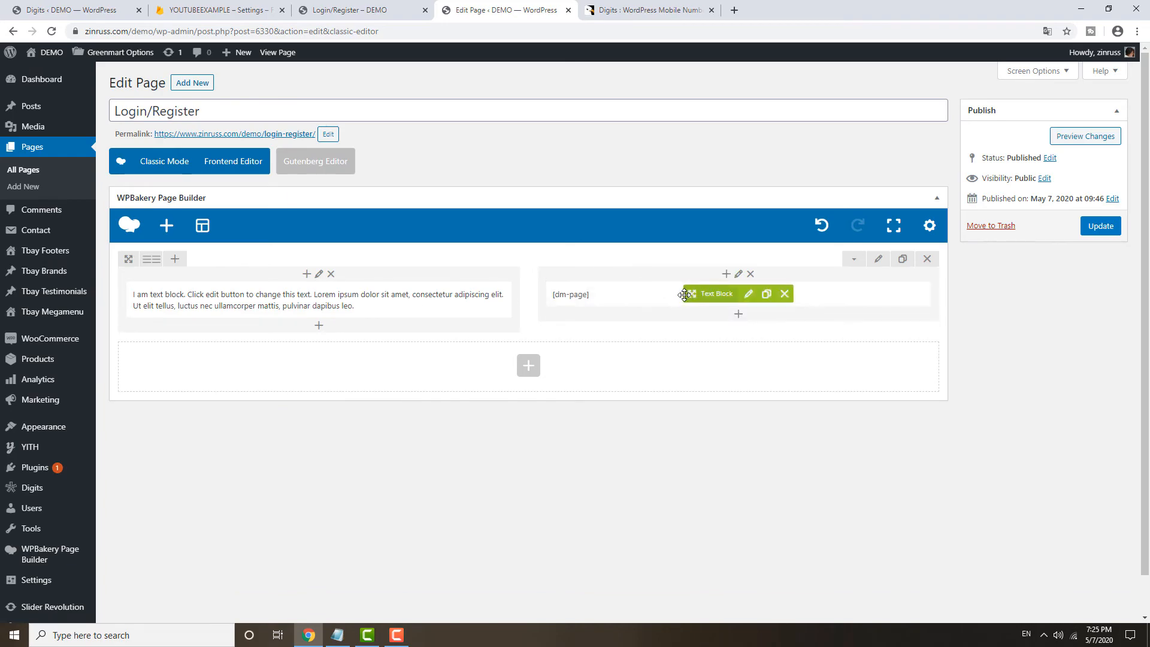